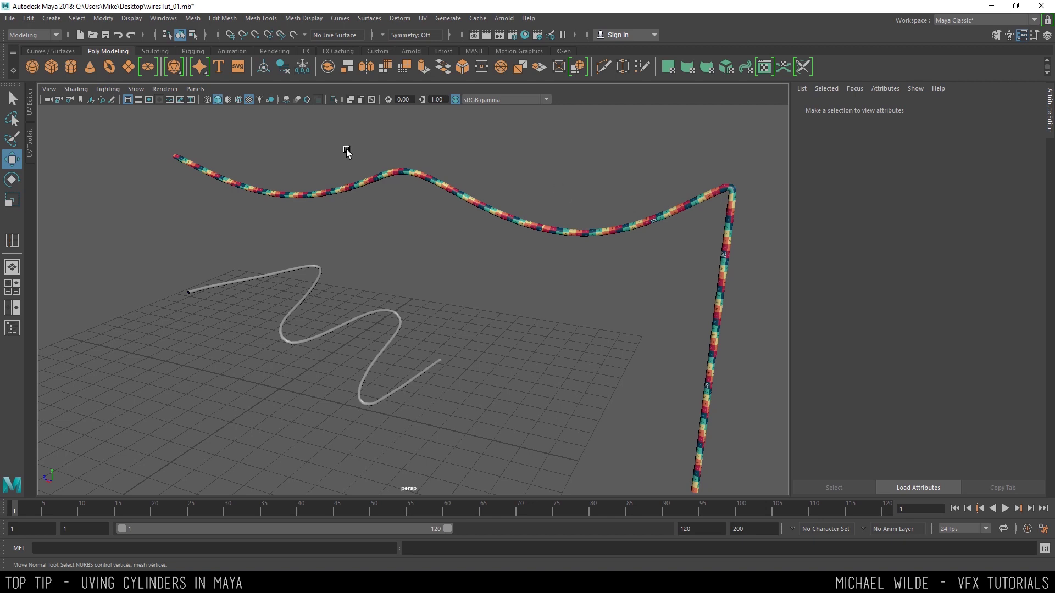
Examine the finished textured cable and the untextured grey wire from several angles.
{"action": "left_click_drag", "start_coordinate": [389, 291], "coordinate": [520, 250], "text": "alt"}
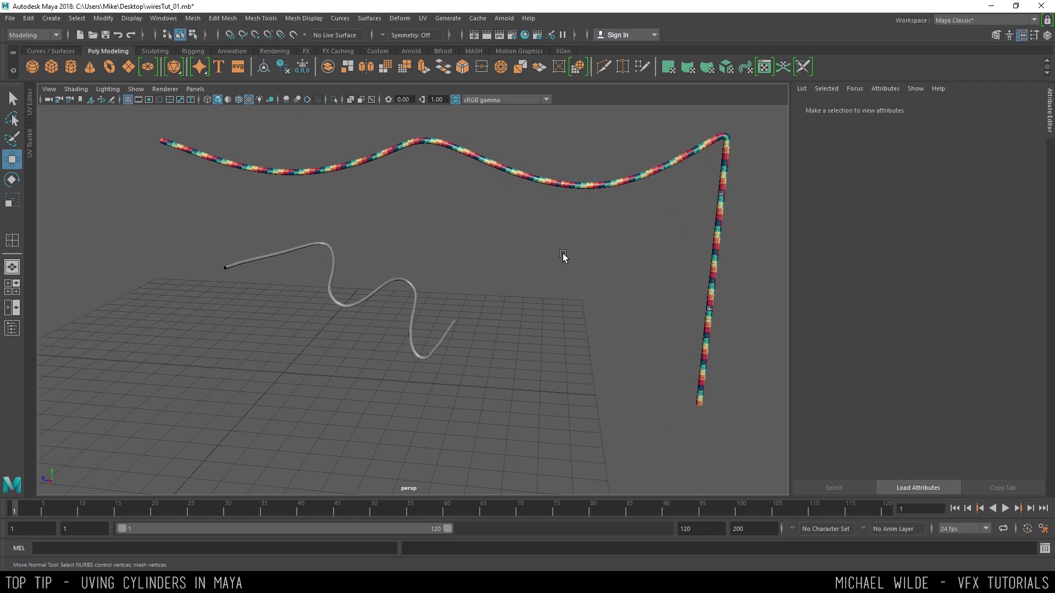
{"action": "left_click_drag", "start_coordinate": [578, 278], "coordinate": [460, 232], "text": "alt"}
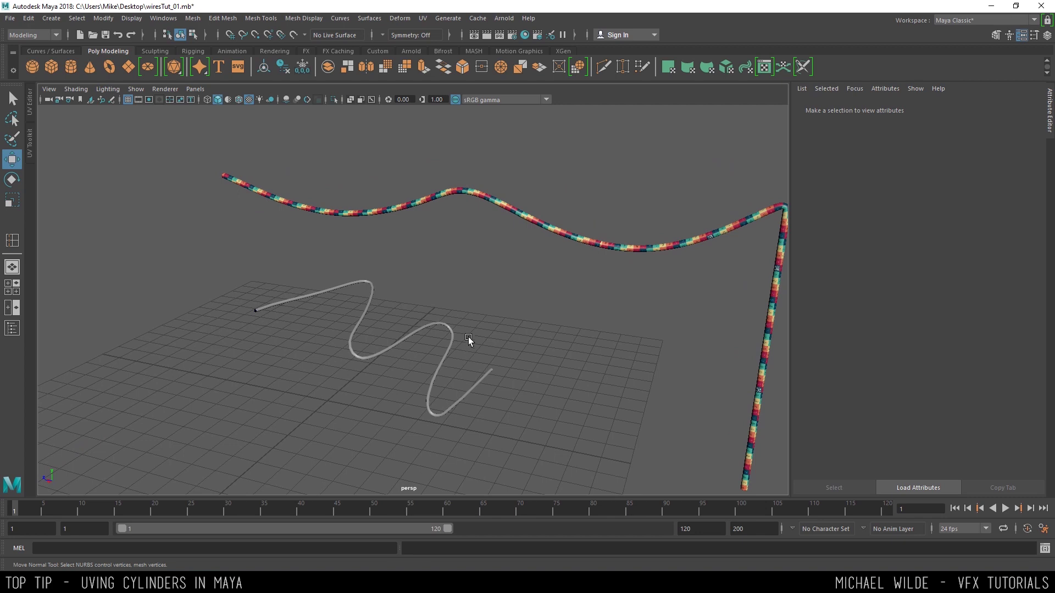
{"action": "left_click_drag", "start_coordinate": [375, 236], "coordinate": [428, 281], "text": "alt"}
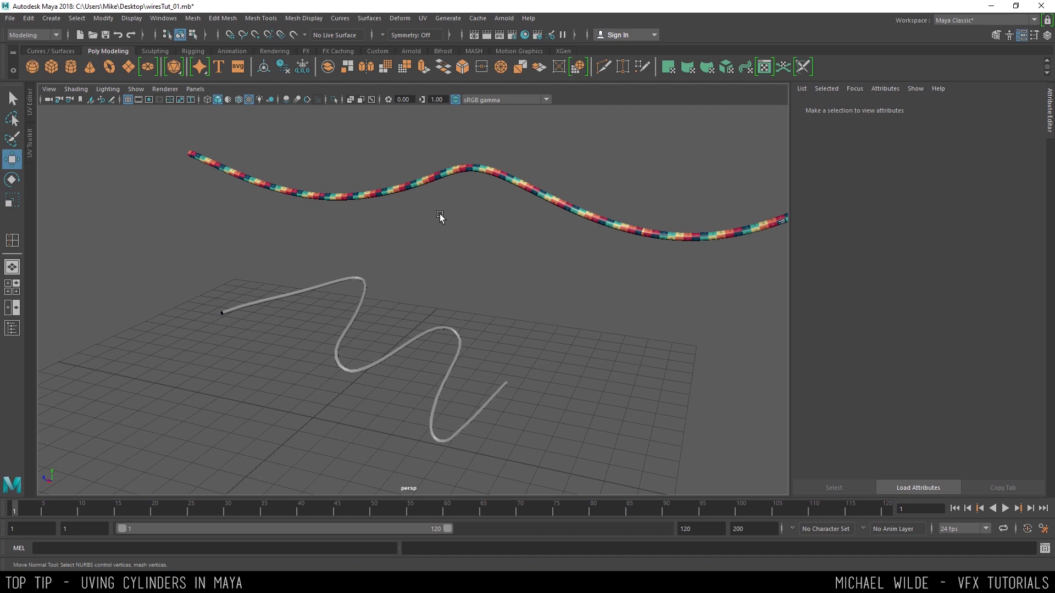
{"action": "left_click_drag", "start_coordinate": [440, 216], "coordinate": [497, 242], "text": "alt"}
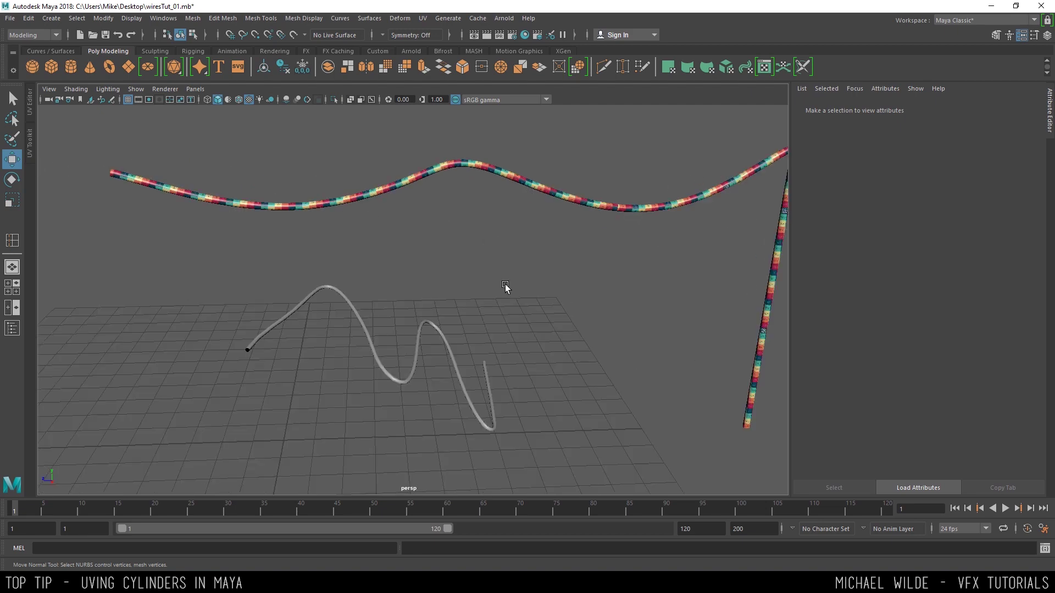
{"action": "left_click_drag", "start_coordinate": [463, 320], "coordinate": [303, 318], "text": "alt"}
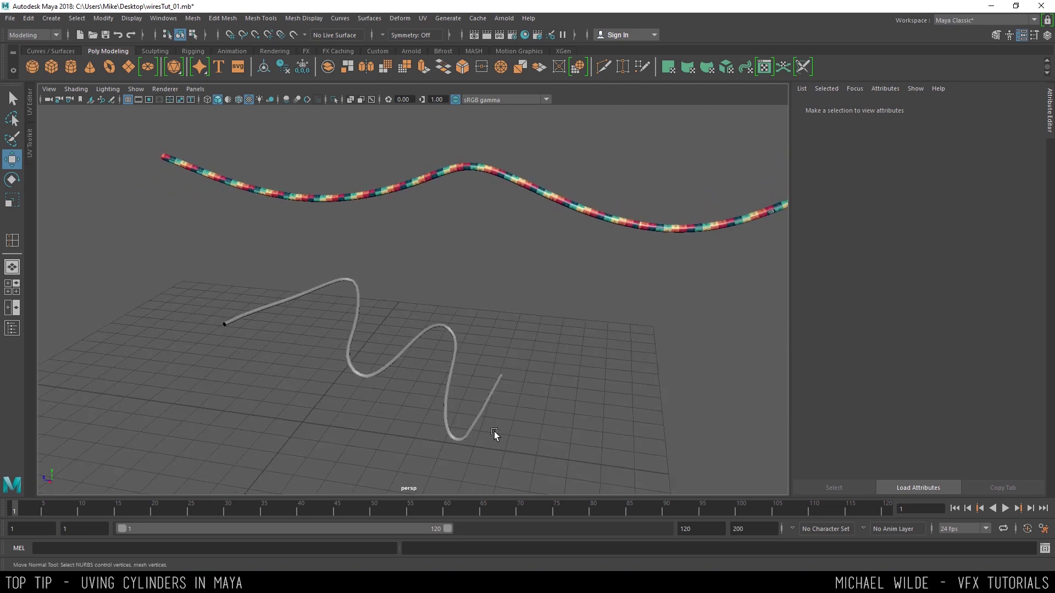
{"action": "left_click", "coordinate": [417, 181]}
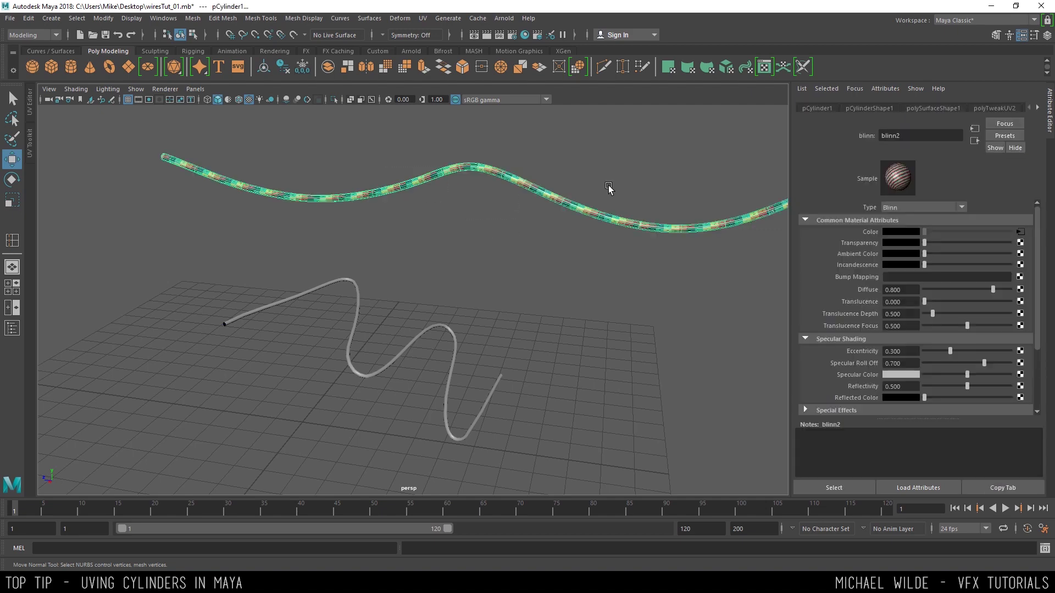
{"action": "middle_click_drag", "start_coordinate": [610, 189], "coordinate": [466, 182], "text": "alt"}
{"action": "left_click", "coordinate": [466, 182]}
{"action": "right_click_drag", "start_coordinate": [466, 215], "coordinate": [566, 294], "text": "alt"}
{"action": "middle_click_drag", "start_coordinate": [461, 231], "coordinate": [319, 294], "text": "alt"}
{"action": "left_click_drag", "start_coordinate": [318, 297], "coordinate": [440, 155], "text": "alt"}
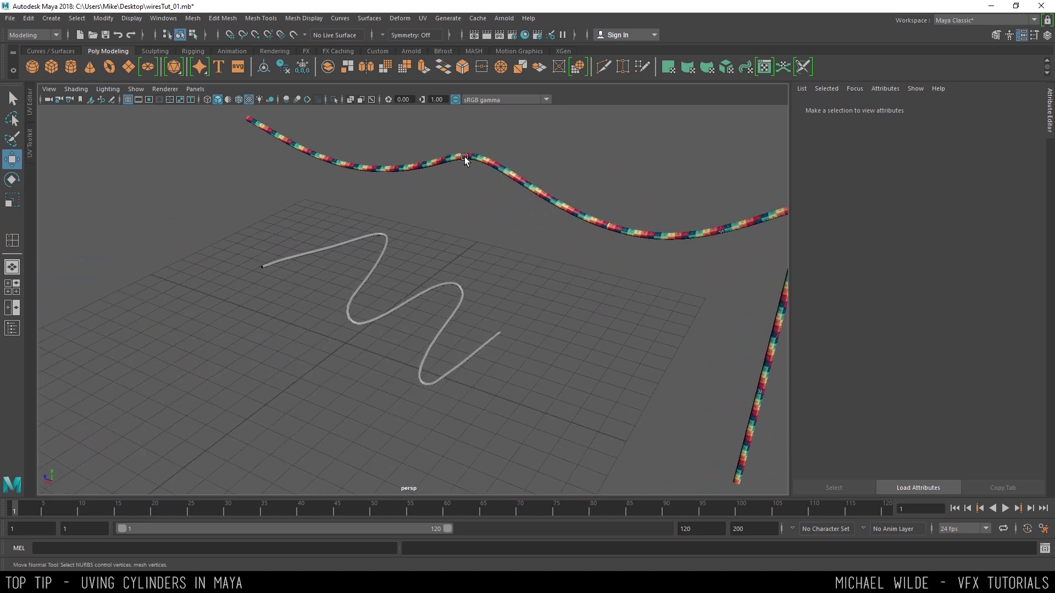
Select the untextured grey wire and open the UV Toolkit and the UV Editor.
{"action": "left_click_drag", "start_coordinate": [298, 206], "coordinate": [495, 391]}
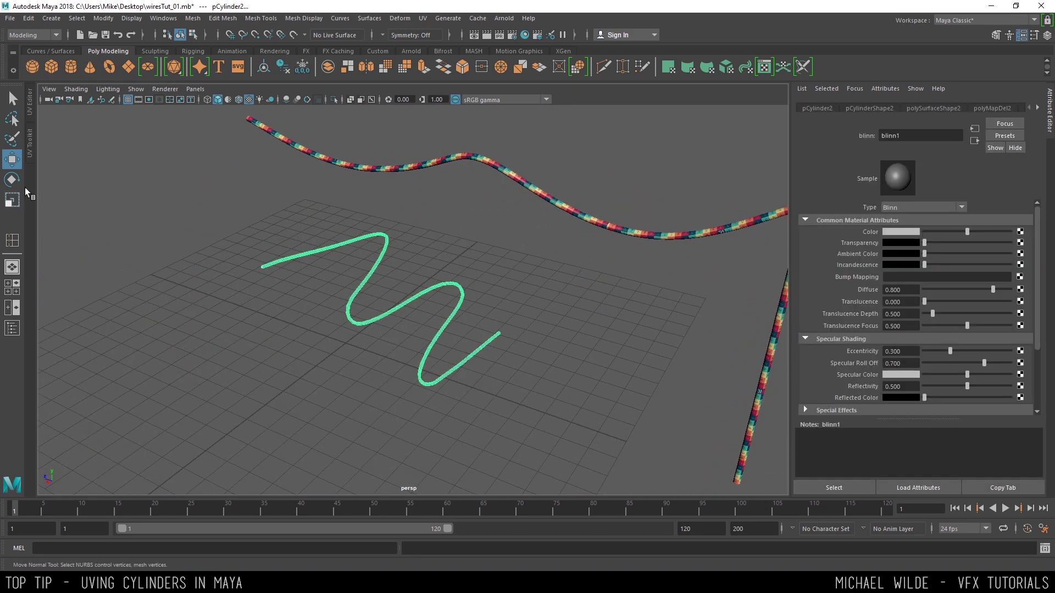
{"action": "left_click", "coordinate": [30, 144]}
{"action": "left_click", "coordinate": [30, 103]}
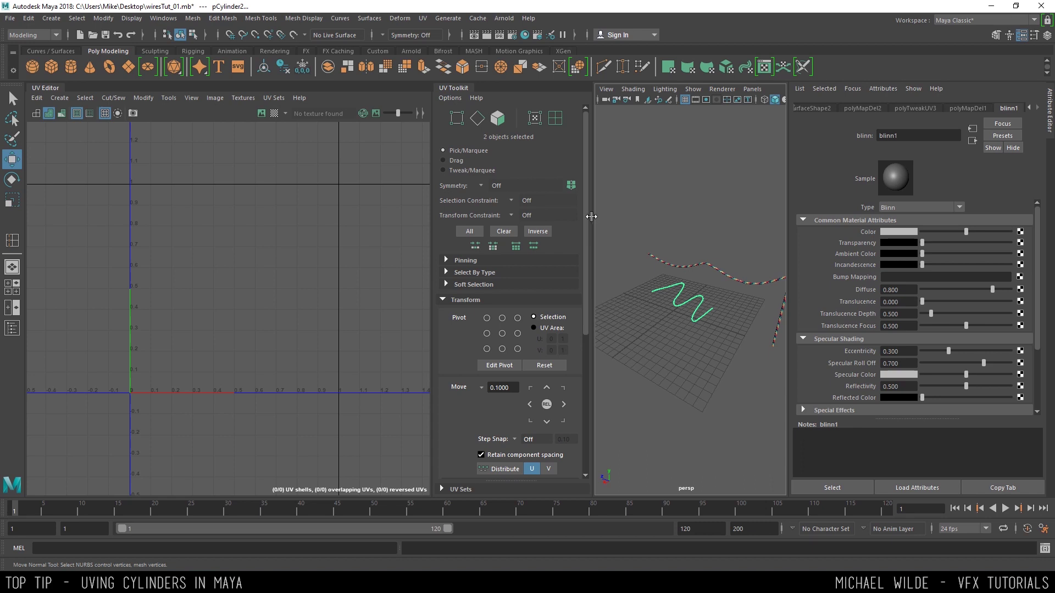
Reselect the grey wire and unitize its UVs so every face fills the 0 to 1 UV square.
{"action": "left_click_drag", "start_coordinate": [701, 208], "coordinate": [678, 212], "text": "alt"}
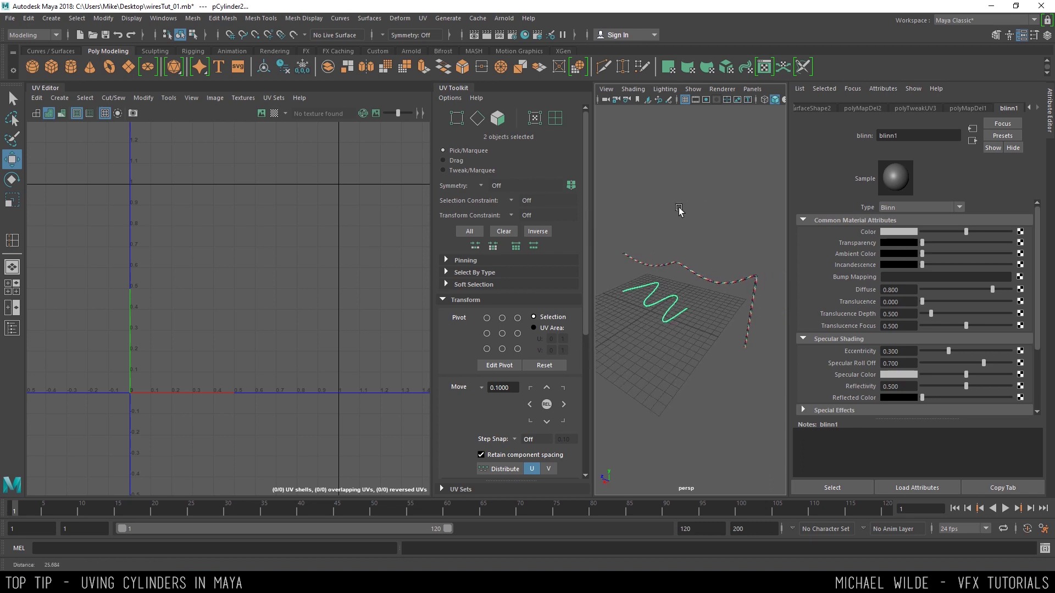
{"action": "right_click_drag", "start_coordinate": [678, 212], "coordinate": [688, 236], "text": "alt"}
{"action": "middle_click_drag", "start_coordinate": [688, 236], "coordinate": [727, 258], "text": "alt"}
{"action": "left_click_drag", "start_coordinate": [727, 258], "coordinate": [740, 249], "text": "alt"}
{"action": "left_click", "coordinate": [683, 285]}
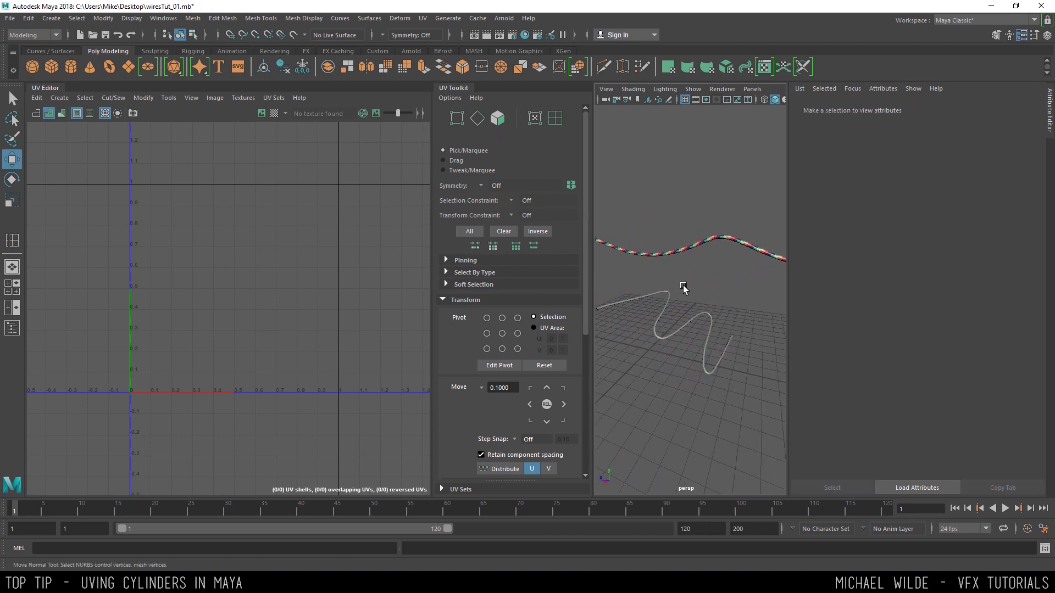
{"action": "left_click_drag", "start_coordinate": [683, 286], "coordinate": [706, 279], "text": "alt"}
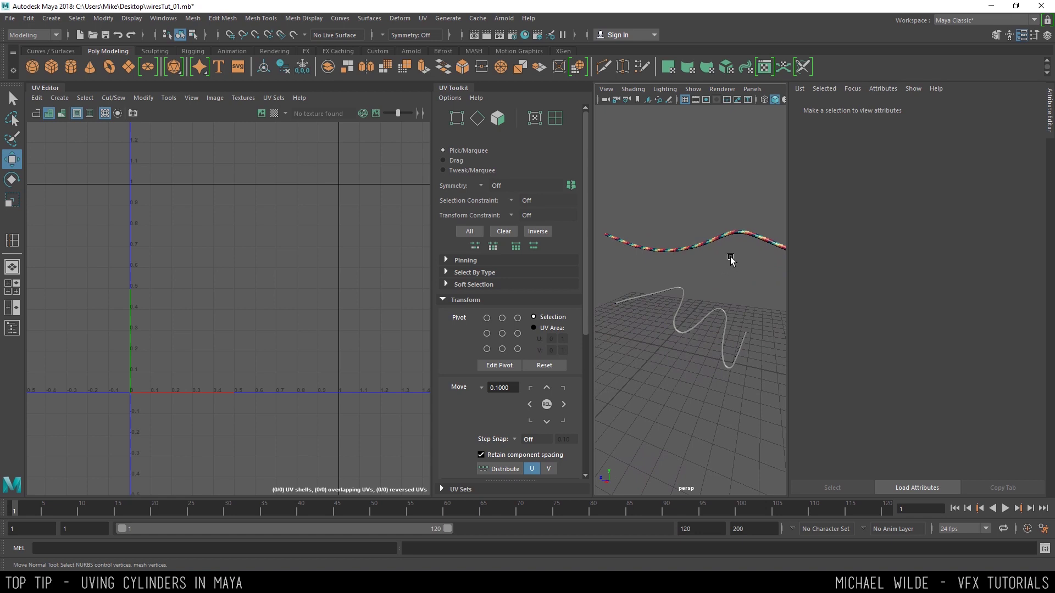
{"action": "left_click_drag", "start_coordinate": [731, 260], "coordinate": [659, 297], "text": "alt"}
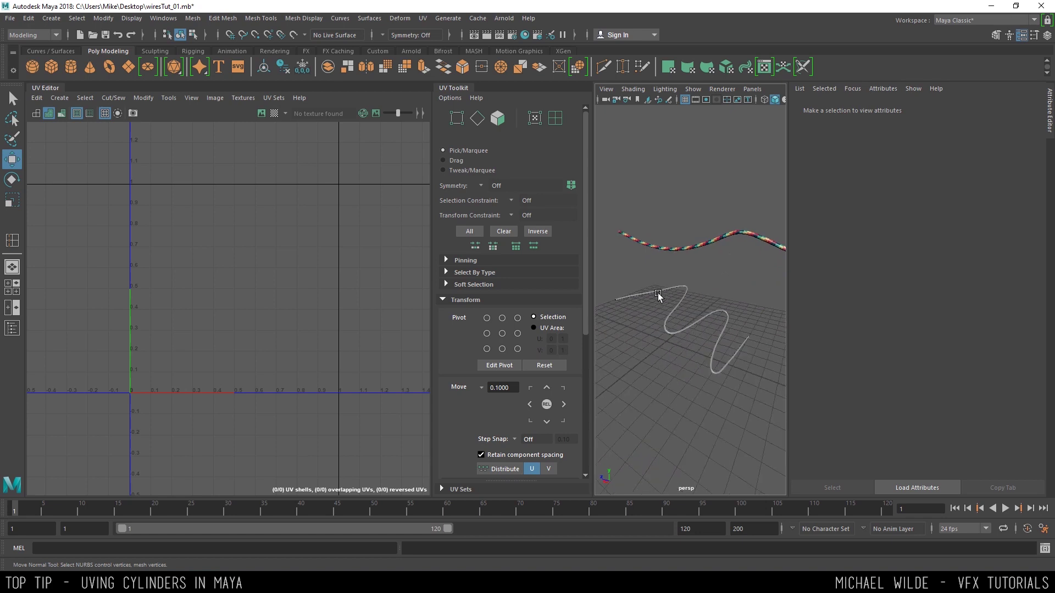
{"action": "left_click", "coordinate": [717, 337]}
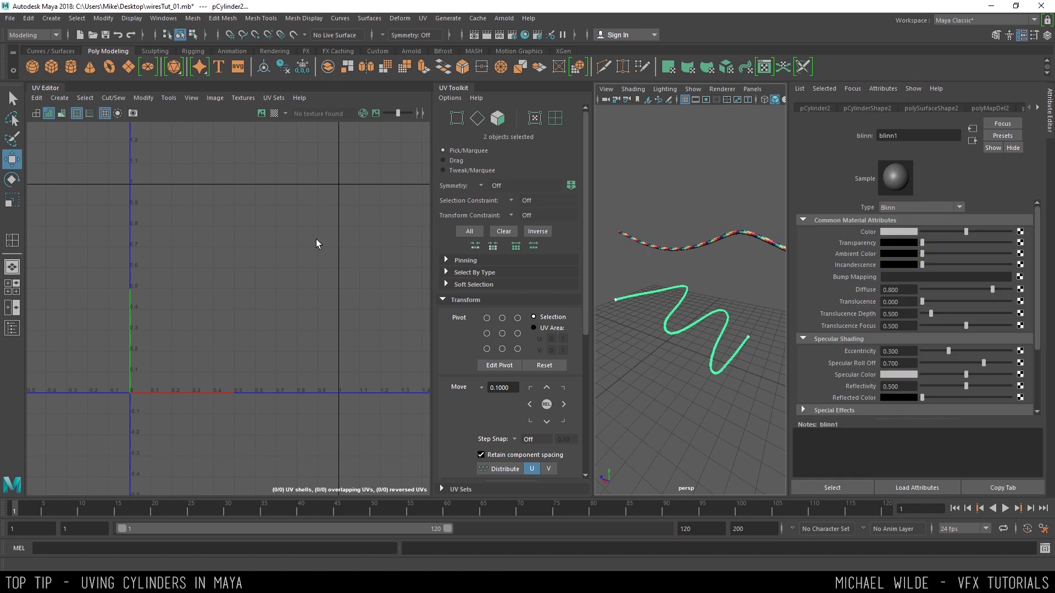
{"action": "left_click", "coordinate": [137, 97]}
{"action": "left_click", "coordinate": [159, 228]}
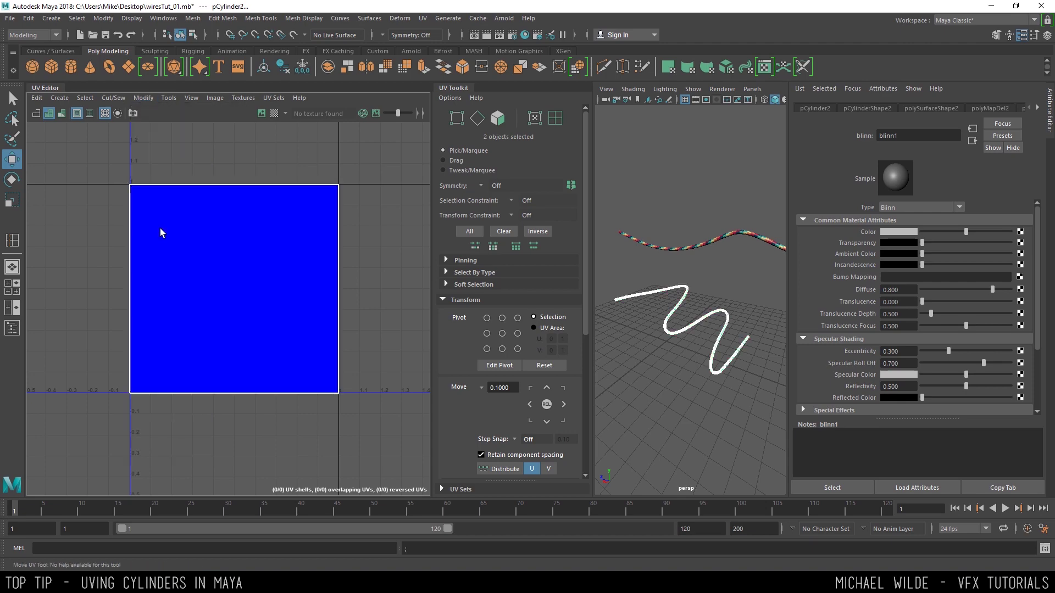
Select all of the wire's UVs in the UV Editor and inspect how the stacked faces correspond to the mesh.
{"action": "middle_click_drag", "start_coordinate": [681, 258], "coordinate": [711, 247], "text": "alt"}
{"action": "right_click_drag", "start_coordinate": [711, 247], "coordinate": [749, 304], "text": "alt"}
{"action": "left_click_drag", "start_coordinate": [750, 304], "coordinate": [730, 302], "text": "alt"}
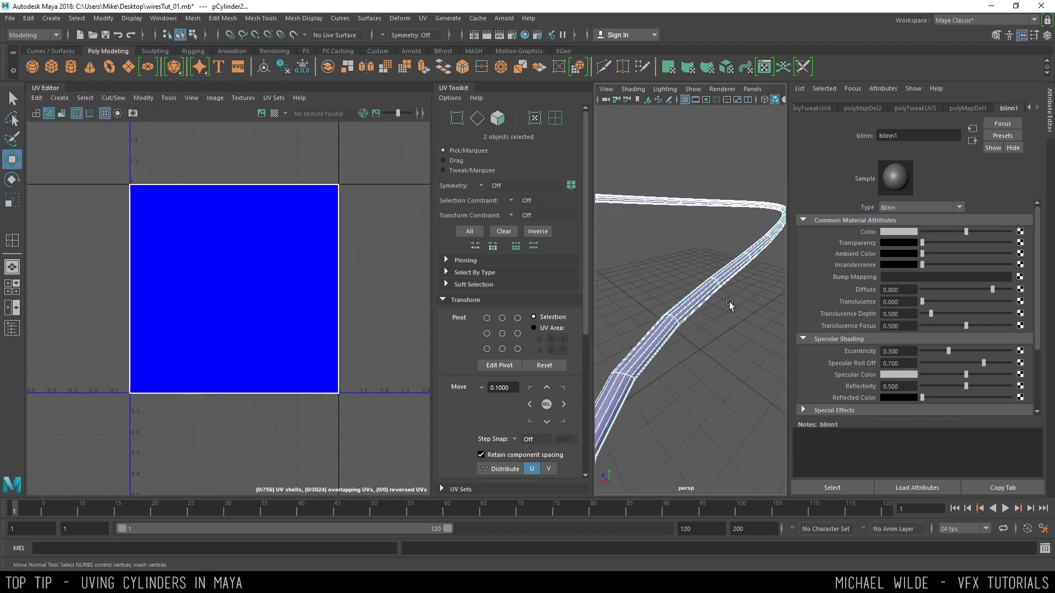
{"action": "scroll", "coordinate": [730, 302], "scroll_direction": "up", "scroll_amount": 3}
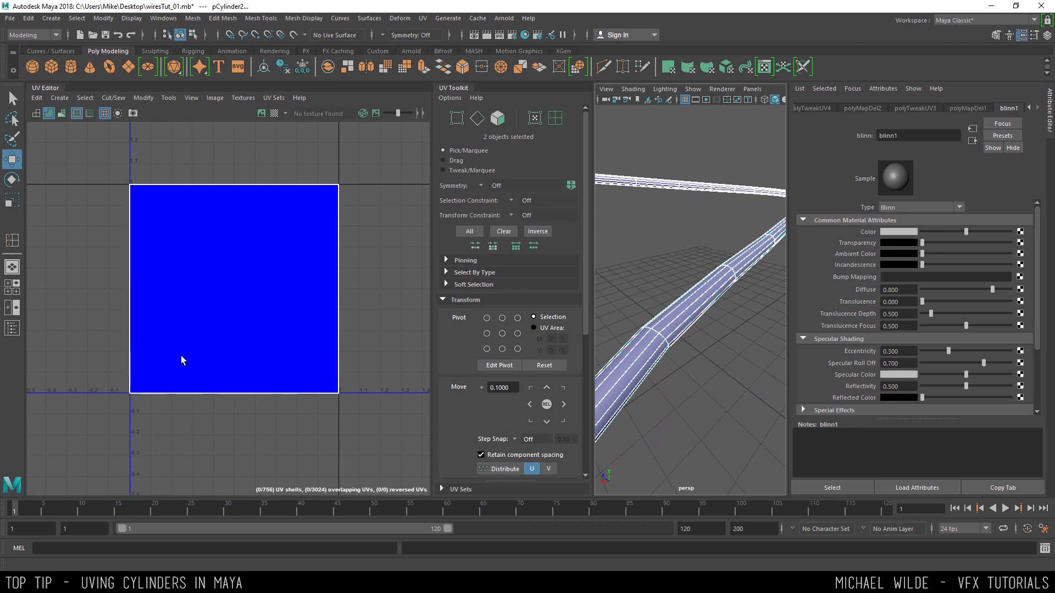
{"action": "right_click", "coordinate": [157, 203]}
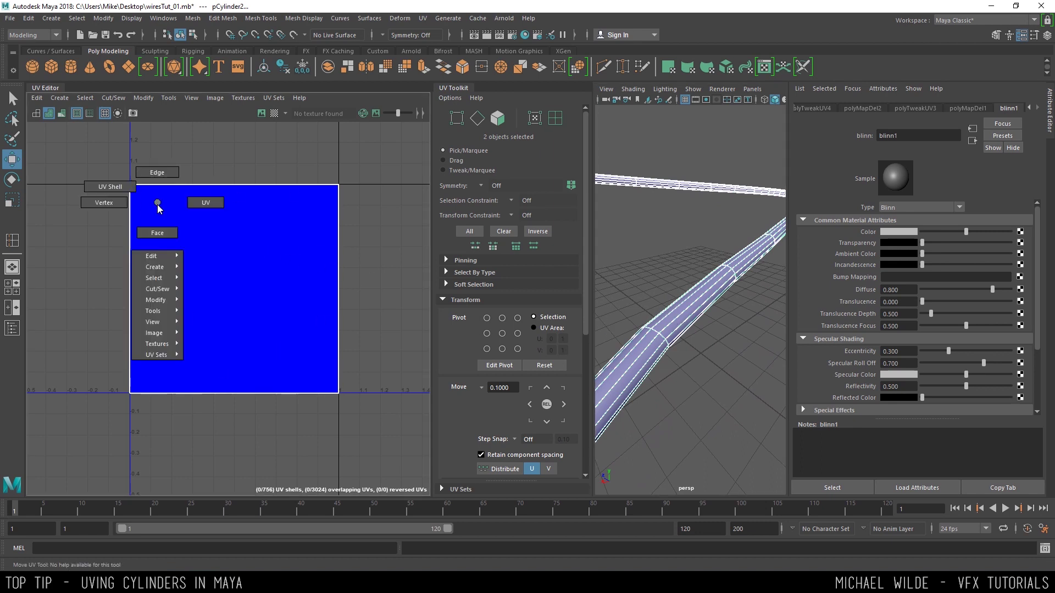
{"action": "left_click", "coordinate": [197, 204]}
{"action": "left_click_drag", "start_coordinate": [100, 163], "coordinate": [400, 409]}
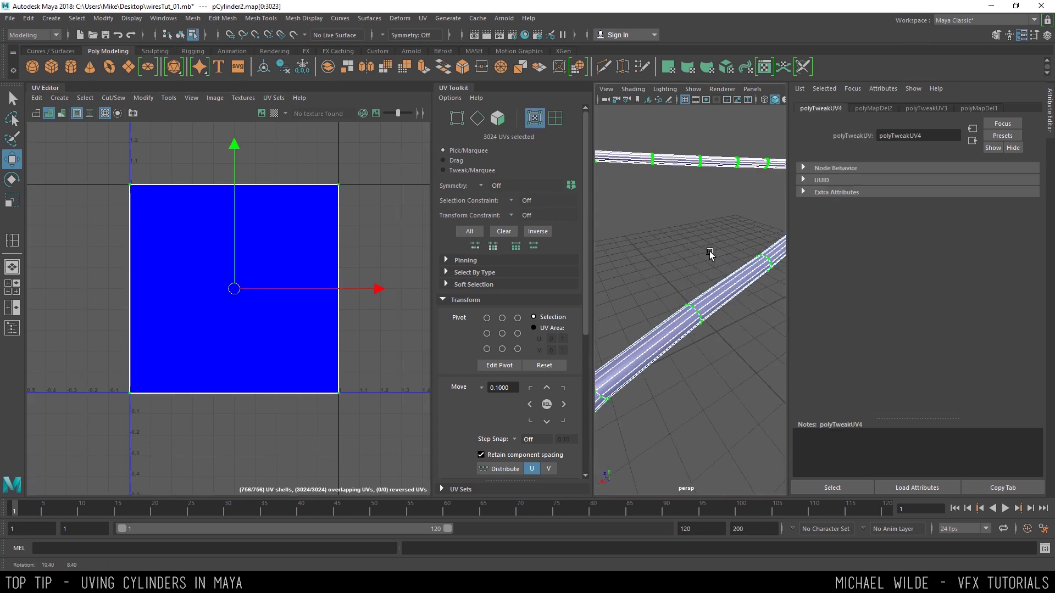
{"action": "scroll", "coordinate": [709, 254], "scroll_direction": "down", "scroll_amount": 5}
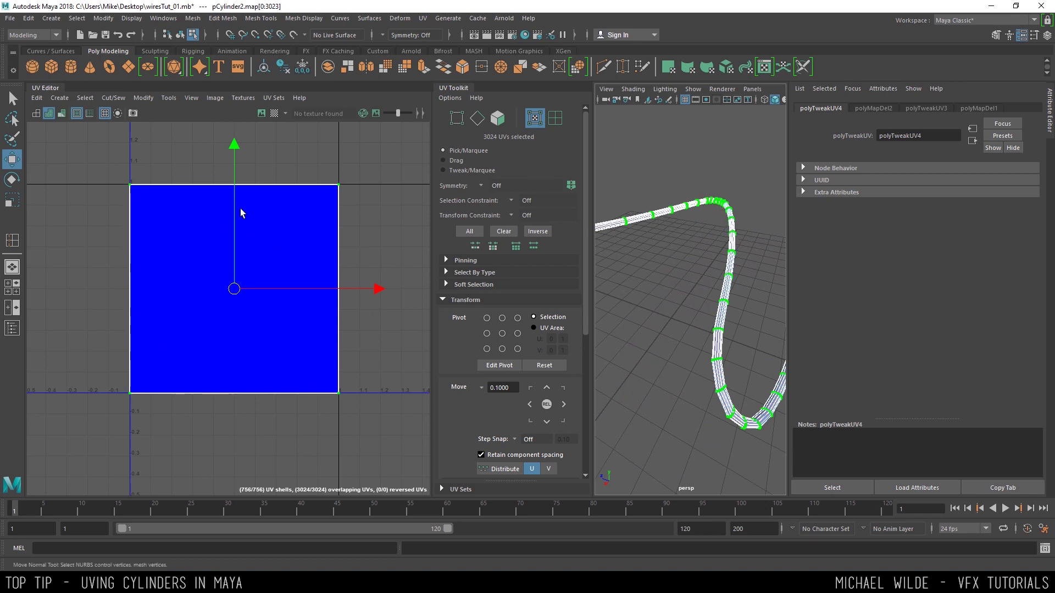
Switch the UV Editor to edge selection and select all of the wire's edges.
{"action": "right_click_drag", "start_coordinate": [258, 251], "coordinate": [258, 221]}
{"action": "left_click_drag", "start_coordinate": [82, 151], "coordinate": [382, 442]}
{"action": "left_click_drag", "start_coordinate": [687, 282], "coordinate": [671, 253], "text": "alt"}
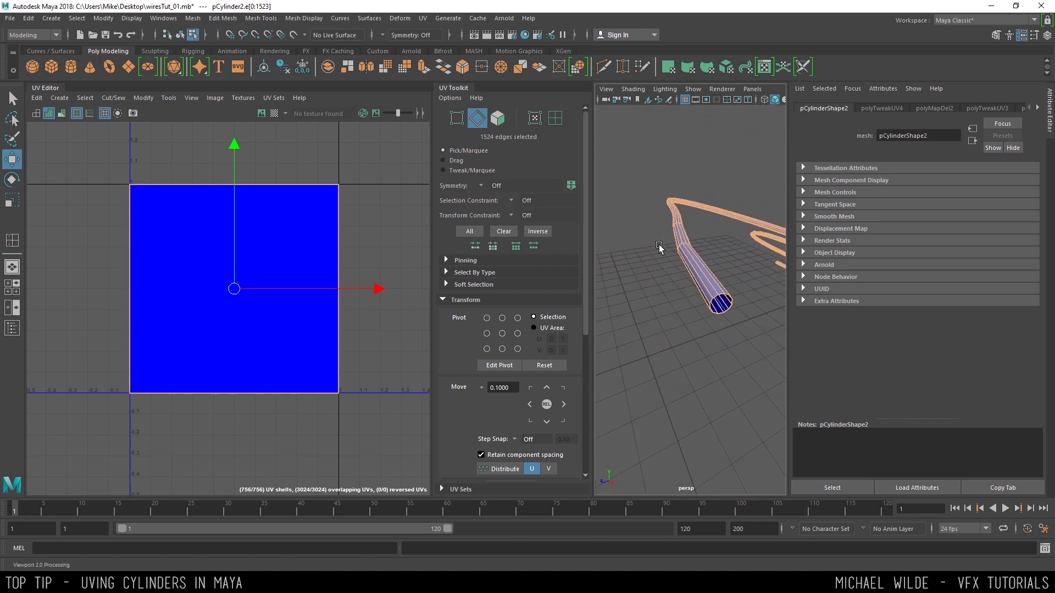
Try to move and sew all of the wire's edges together, and undo the sew.
{"action": "right_click", "coordinate": [278, 247], "text": "shift"}
{"action": "left_click", "coordinate": [271, 207]}
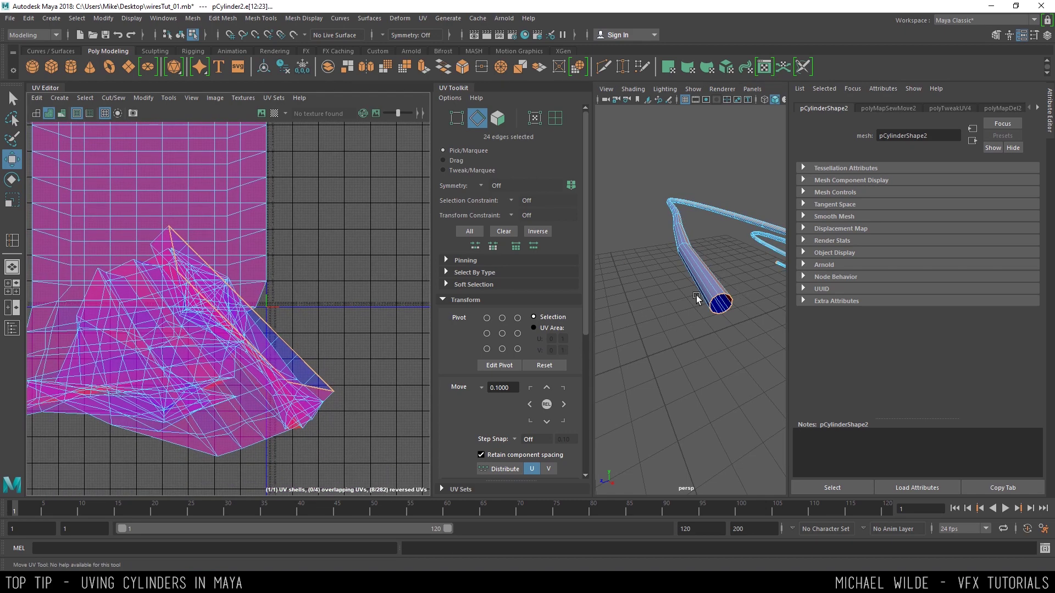
{"action": "left_click_drag", "start_coordinate": [697, 299], "coordinate": [726, 288], "text": "alt"}
{"action": "key", "text": "ctrl+z"}
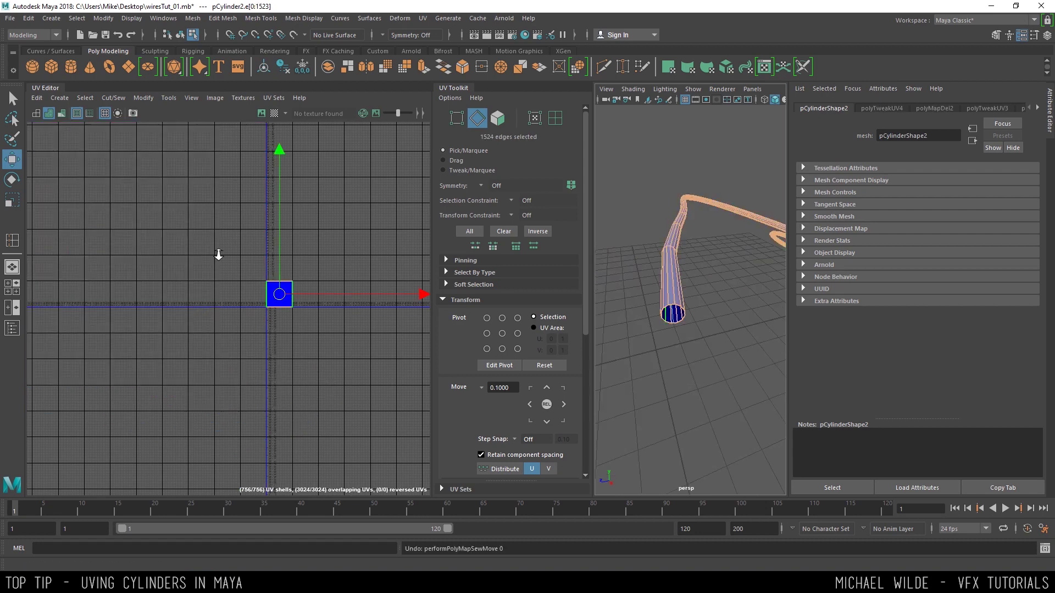
Remove one lengthwise edge loop of the wire from the edge selection, leaving it as the seam.
{"action": "right_click_drag", "start_coordinate": [219, 254], "coordinate": [366, 337], "text": "alt"}
{"action": "middle_click_drag", "start_coordinate": [367, 337], "coordinate": [254, 280], "text": "alt"}
{"action": "right_click_drag", "start_coordinate": [221, 233], "coordinate": [238, 273], "text": "alt"}
{"action": "middle_click_drag", "start_coordinate": [238, 273], "coordinate": [242, 244], "text": "alt"}
{"action": "left_click_drag", "start_coordinate": [637, 247], "coordinate": [668, 229], "text": "alt"}
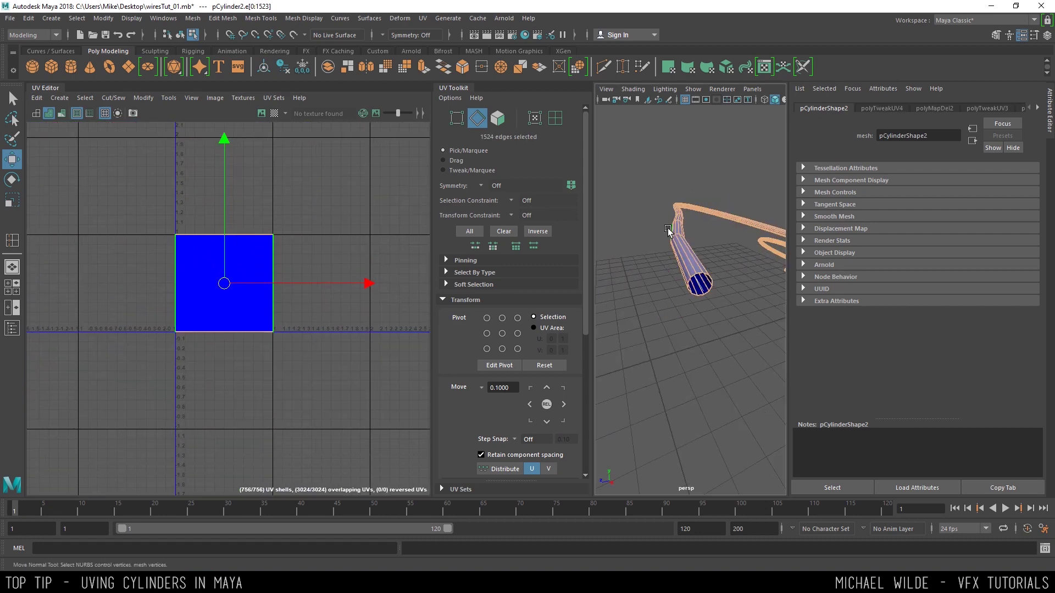
{"action": "left_click_drag", "start_coordinate": [723, 313], "coordinate": [673, 284], "text": "alt"}
{"action": "right_click_drag", "start_coordinate": [673, 284], "coordinate": [694, 295], "text": "alt"}
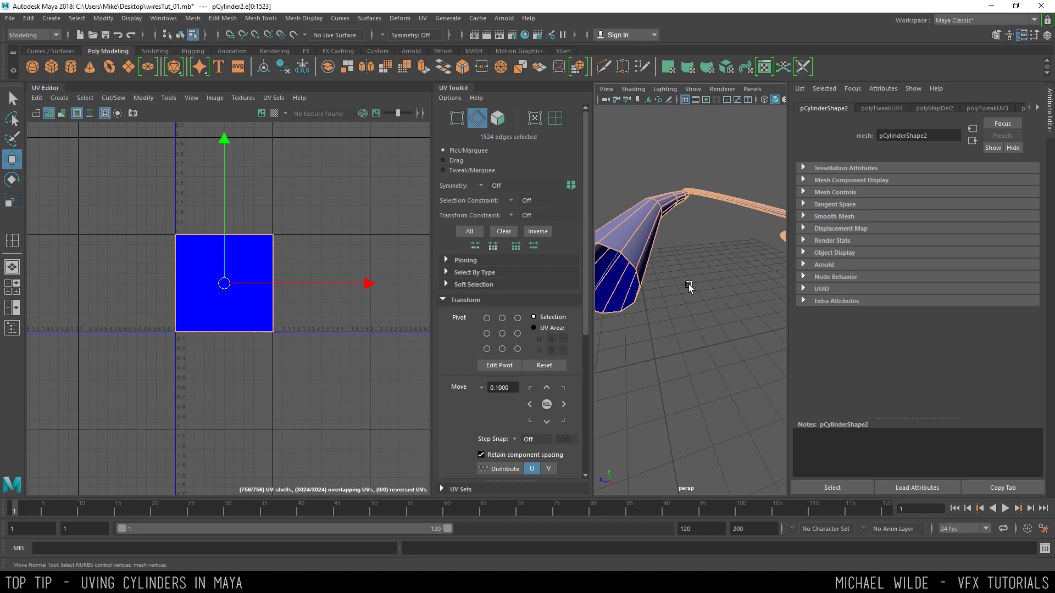
{"action": "left_click_drag", "start_coordinate": [689, 286], "coordinate": [668, 240], "text": "alt"}
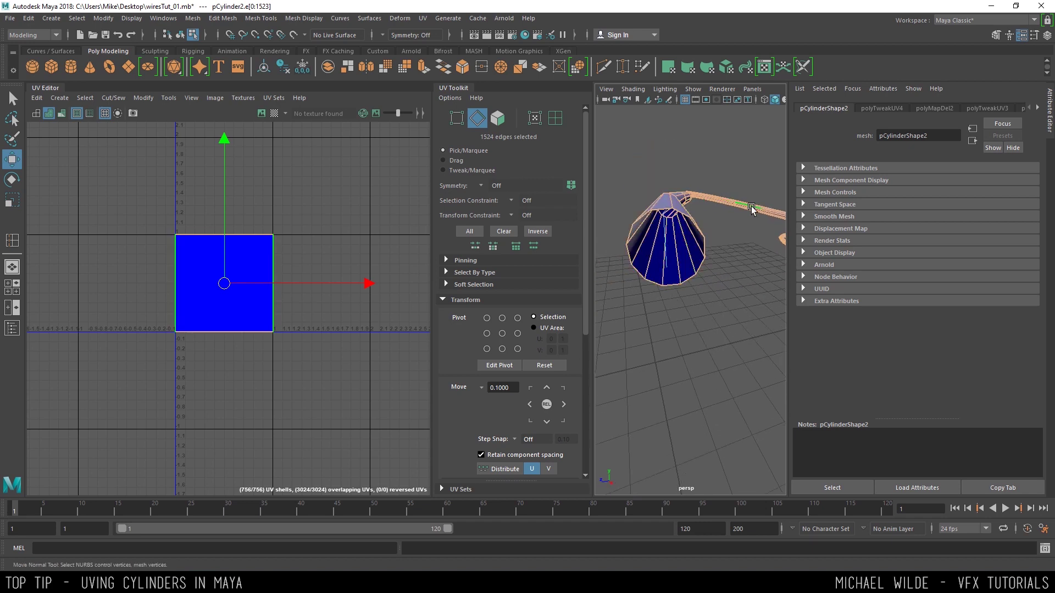
{"action": "double_click", "coordinate": [665, 267], "text": "ctrl"}
{"action": "left_click_drag", "start_coordinate": [683, 280], "coordinate": [672, 253], "text": "alt"}
{"action": "left_click_drag", "start_coordinate": [640, 361], "coordinate": [575, 304], "text": "alt"}
{"action": "middle_click_drag", "start_coordinate": [311, 259], "coordinate": [301, 271], "text": "alt"}
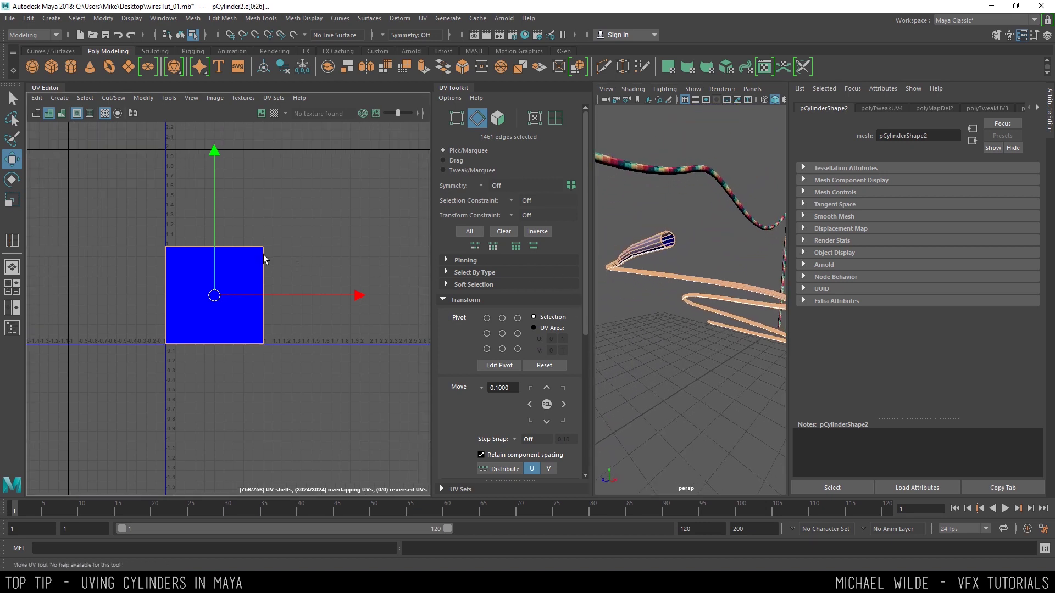
Move and sew the remaining selected edges to join the faces into one straight rectangular UV shell.
{"action": "right_click", "coordinate": [243, 253], "text": "shift"}
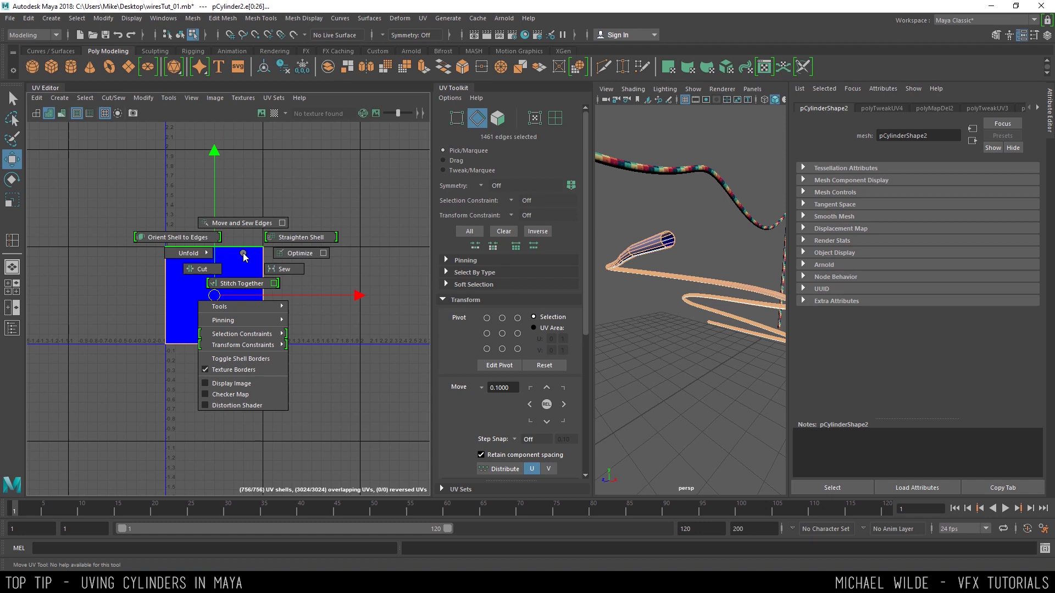
{"action": "right_click_drag", "start_coordinate": [245, 235], "coordinate": [245, 232], "text": "shift"}
{"action": "scroll", "coordinate": [223, 271], "scroll_direction": "down", "scroll_amount": 10}
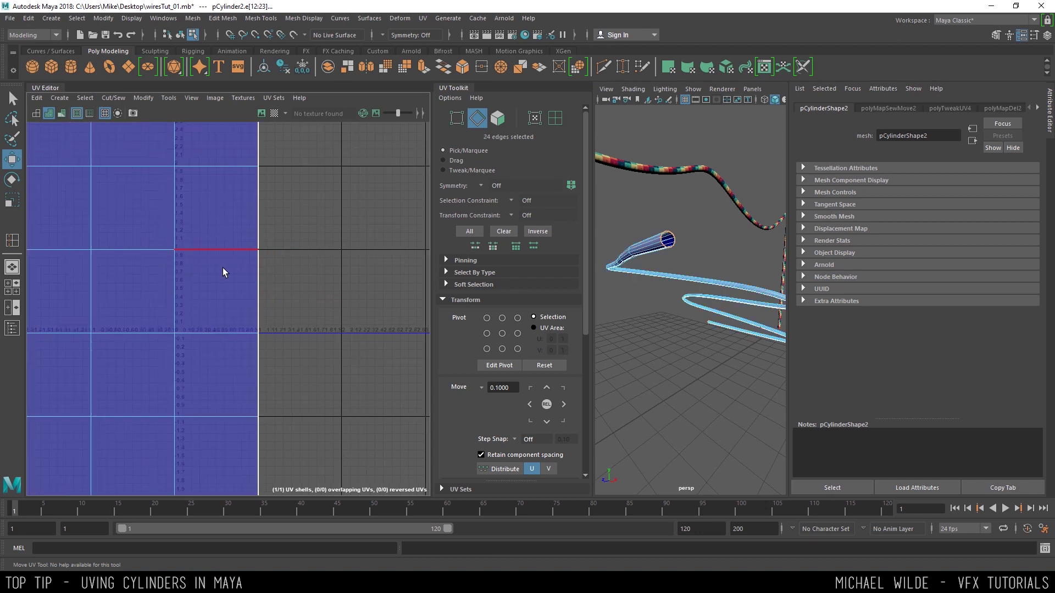
{"action": "middle_click_drag", "start_coordinate": [142, 243], "coordinate": [257, 244], "text": "alt"}
{"action": "scroll", "coordinate": [258, 245], "scroll_direction": "down", "scroll_amount": 5}
{"action": "middle_click_drag", "start_coordinate": [265, 196], "coordinate": [230, 275], "text": "alt"}
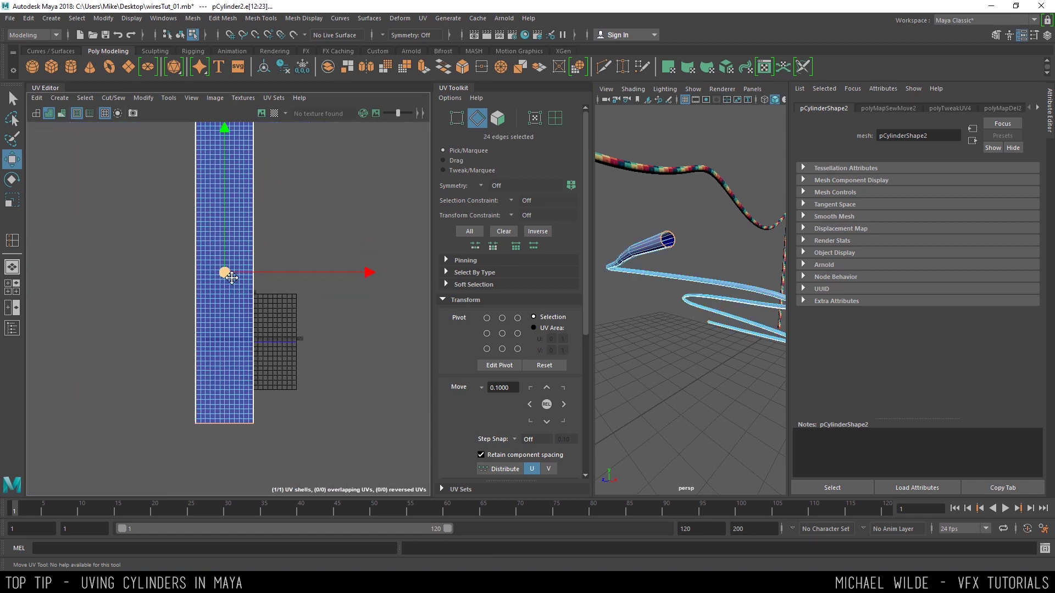
{"action": "mouse_move", "coordinate": [212, 212]}
{"action": "middle_mouse_down", "text": "alt"}
{"action": "mouse_move", "coordinate": [231, 281]}
{"action": "mouse_move", "coordinate": [222, 227]}
{"action": "middle_mouse_up", "text": "alt"}
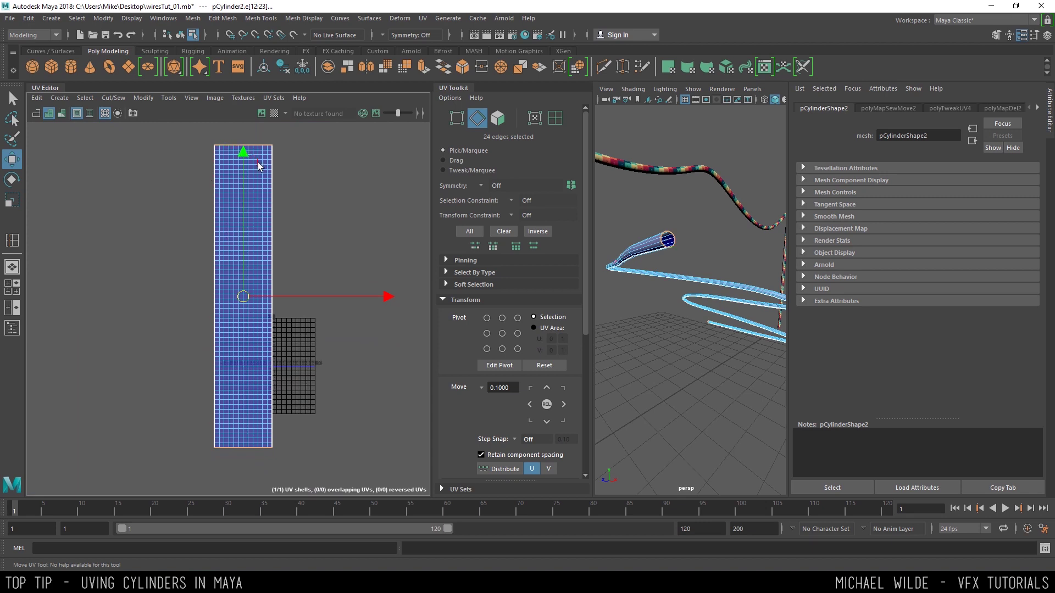
Return the wire to object mode, assign the existing blinn2 material to it and check the texture up close.
{"action": "left_click_drag", "start_coordinate": [663, 231], "coordinate": [684, 173], "text": "alt"}
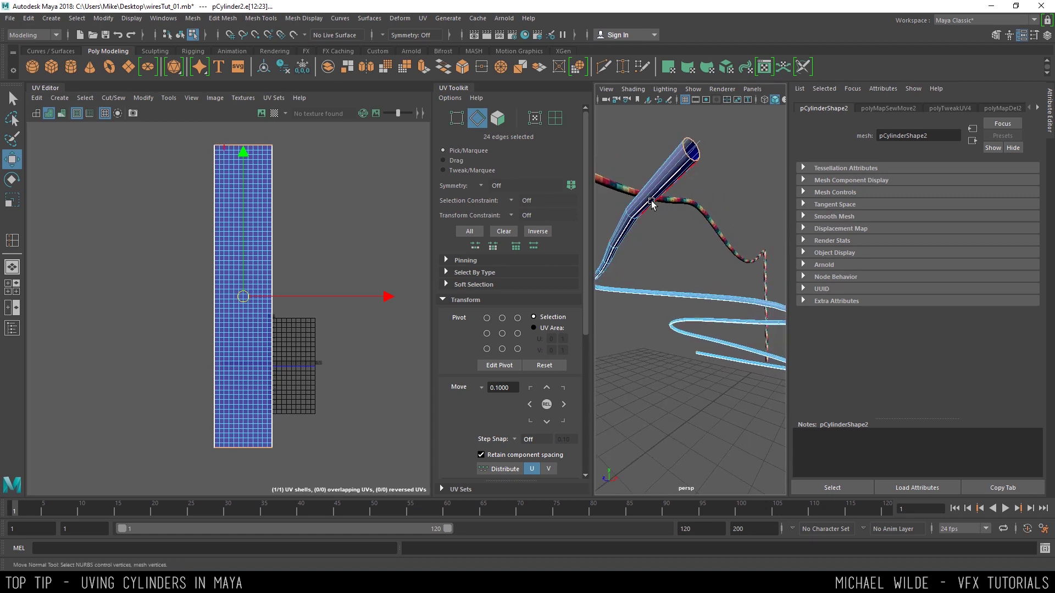
{"action": "key", "text": "F8"}
{"action": "right_click_drag", "start_coordinate": [666, 172], "coordinate": [736, 487]}
{"action": "left_click_drag", "start_coordinate": [689, 300], "coordinate": [651, 334], "text": "alt"}
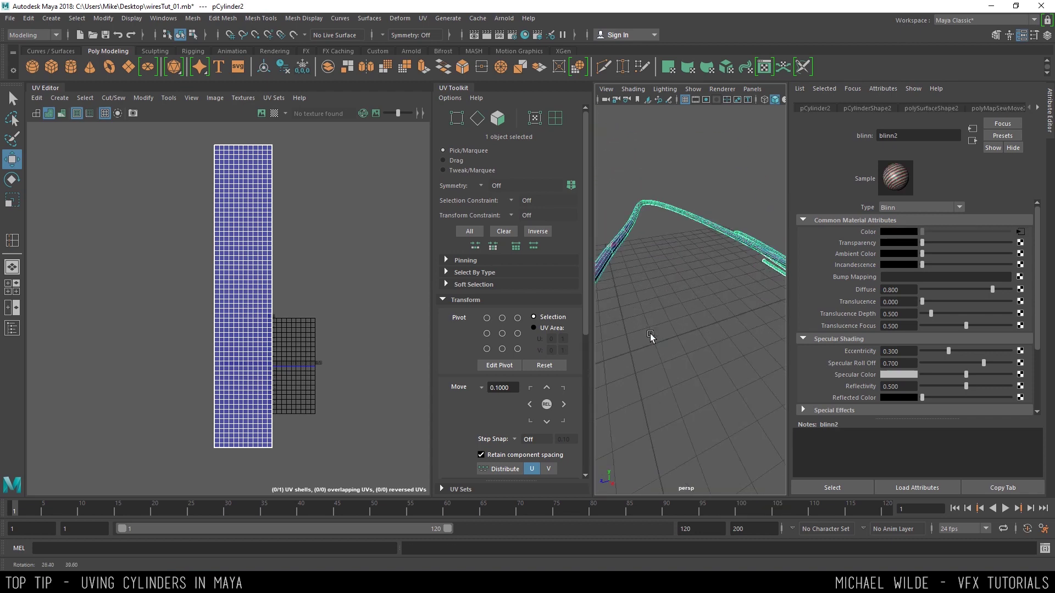
{"action": "middle_click_drag", "start_coordinate": [651, 334], "coordinate": [703, 322], "text": "alt"}
{"action": "right_click_drag", "start_coordinate": [703, 321], "coordinate": [728, 332], "text": "alt"}
{"action": "middle_click_drag", "start_coordinate": [727, 333], "coordinate": [701, 334], "text": "alt"}
{"action": "left_click", "coordinate": [702, 334]}
{"action": "right_click_drag", "start_coordinate": [684, 318], "coordinate": [677, 314], "text": "alt"}
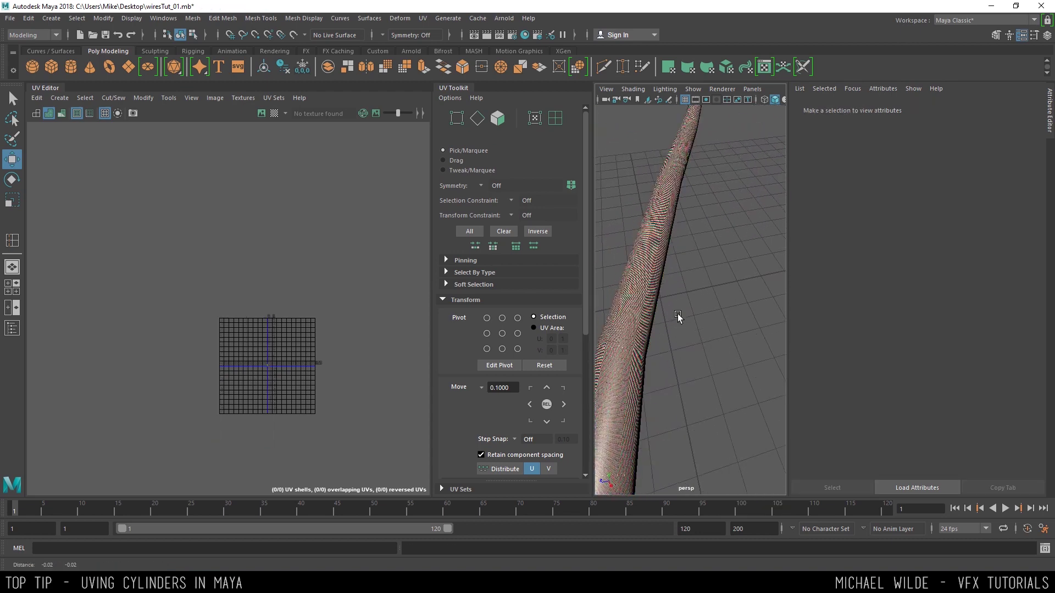
Select all of the wire's UVs and unfold the rectangular shell into its true long, narrow proportions.
{"action": "left_click_drag", "start_coordinate": [677, 314], "coordinate": [652, 275], "text": "alt"}
{"action": "left_click", "coordinate": [651, 275]}
{"action": "right_click_drag", "start_coordinate": [214, 227], "coordinate": [262, 227]}
{"action": "left_click_drag", "start_coordinate": [189, 132], "coordinate": [323, 487]}
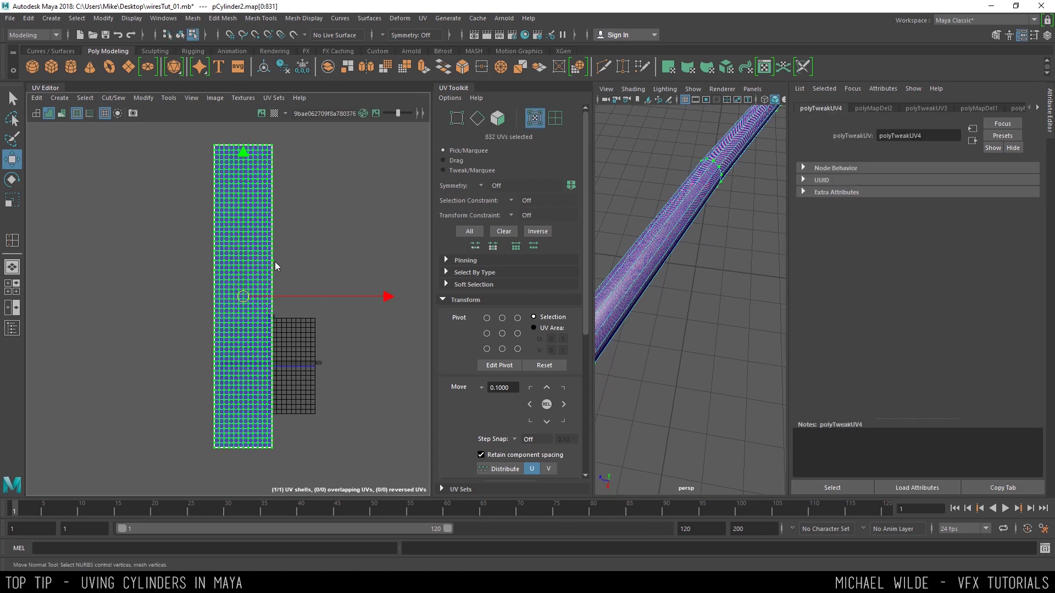
{"action": "right_click_drag", "start_coordinate": [275, 261], "coordinate": [314, 256], "text": "shift"}
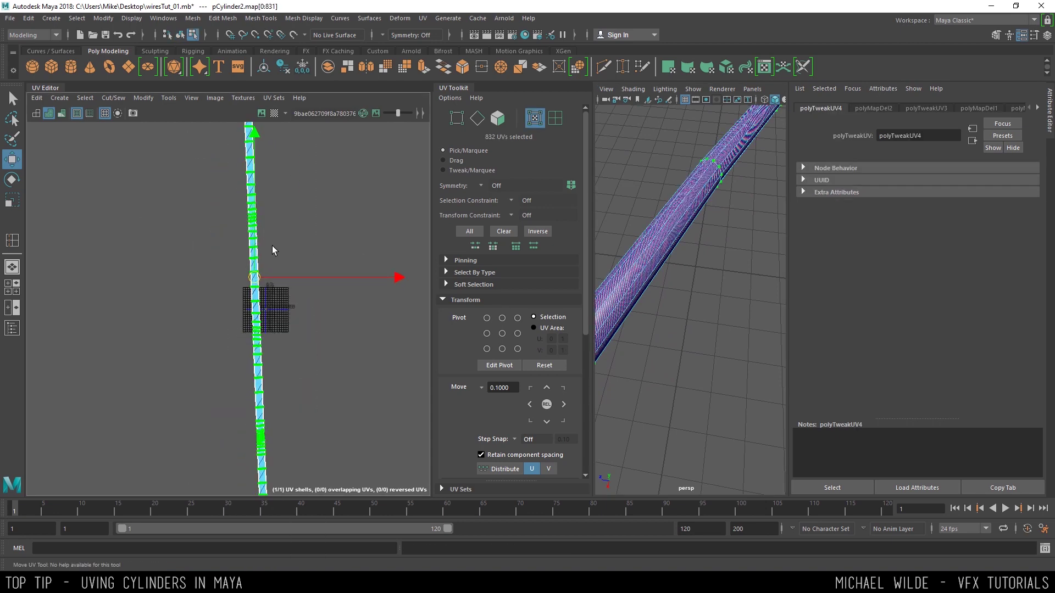
Reselect all UVs of the unfolded strip and lay it out inside the 0 to 1 UV space.
{"action": "left_click_drag", "start_coordinate": [677, 212], "coordinate": [680, 245], "text": "alt"}
{"action": "left_click", "coordinate": [687, 240]}
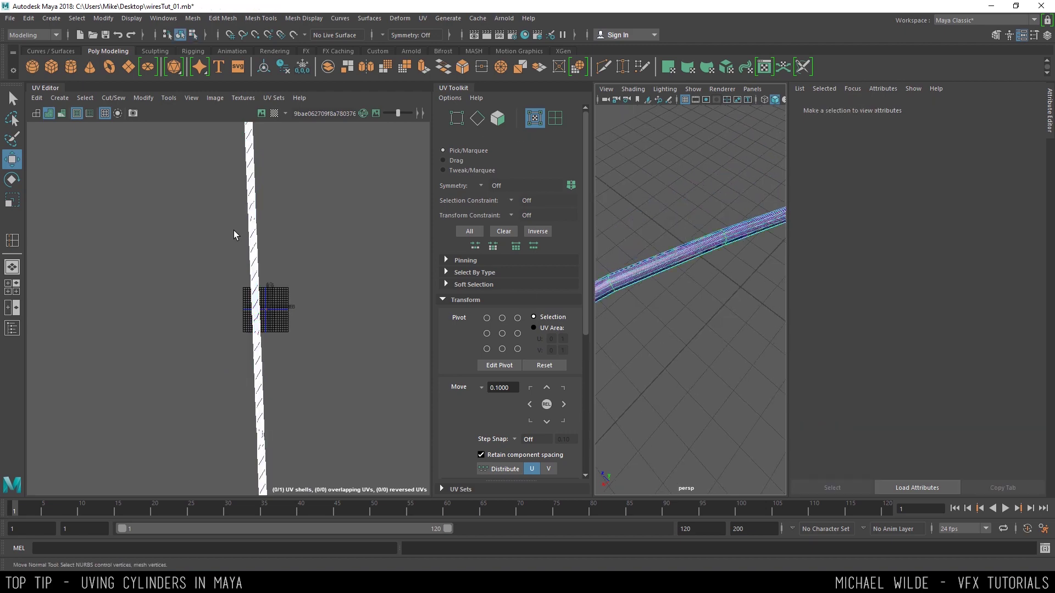
{"action": "key", "text": "F8"}
{"action": "right_click_drag", "start_coordinate": [294, 283], "coordinate": [229, 197], "text": "alt"}
{"action": "right_click_drag", "start_coordinate": [343, 194], "coordinate": [340, 194]}
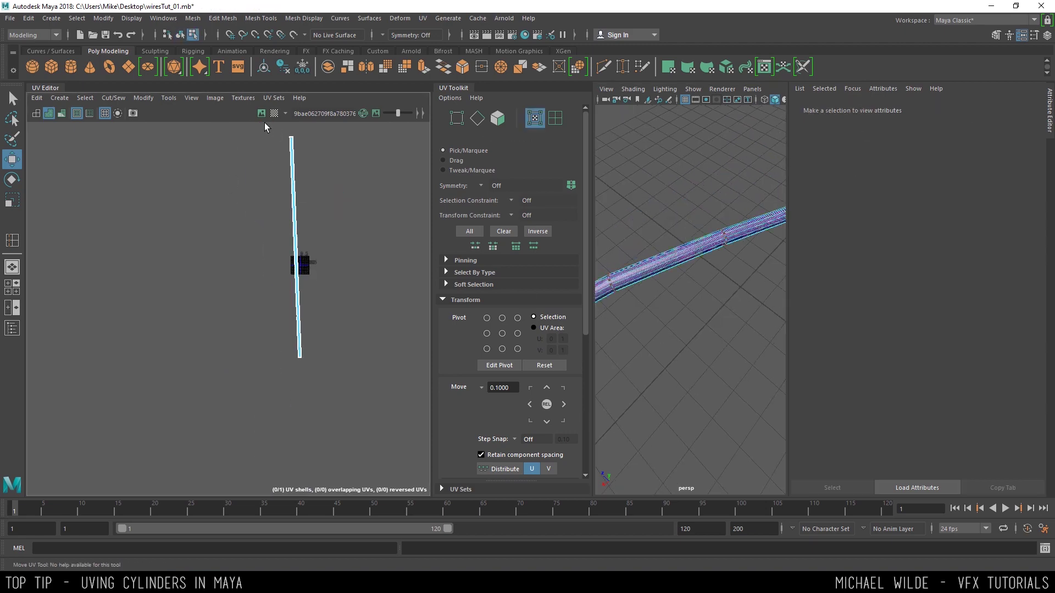
{"action": "left_click_drag", "start_coordinate": [265, 127], "coordinate": [365, 368]}
{"action": "left_click", "coordinate": [140, 98]}
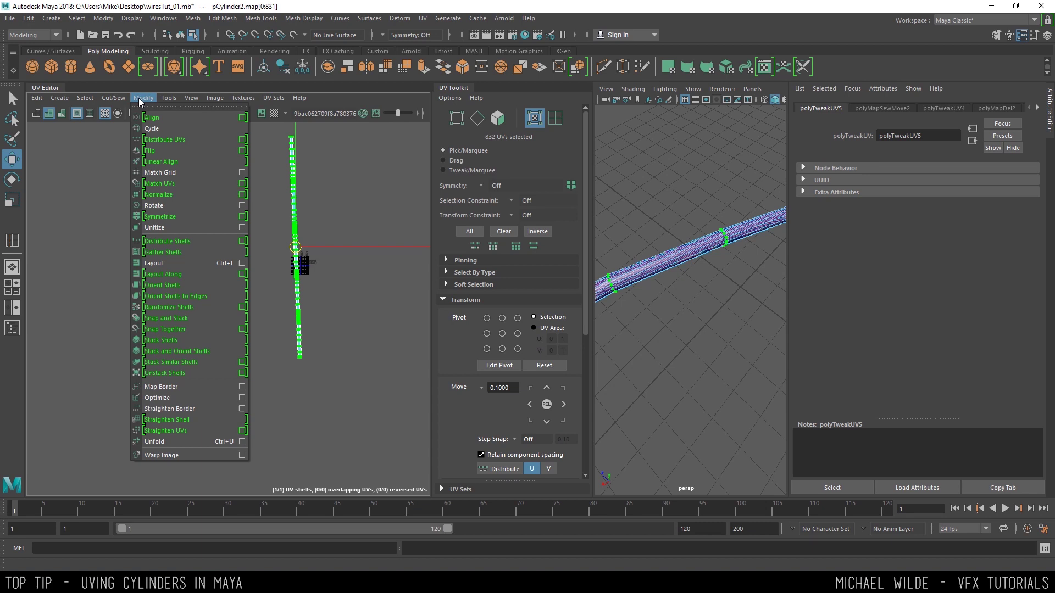
{"action": "left_click", "coordinate": [162, 261]}
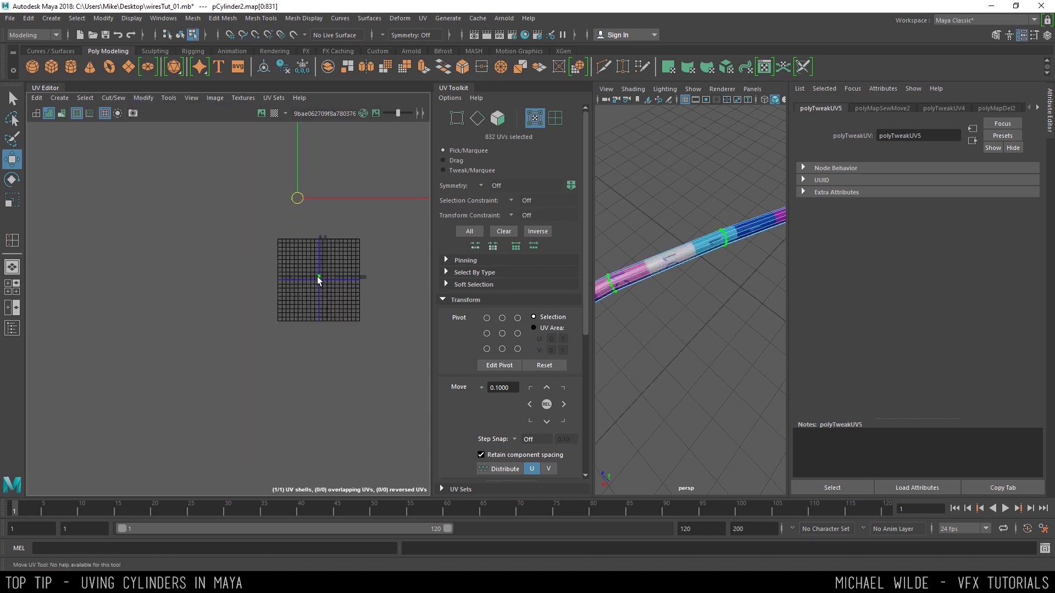
Rotate the laid-out UV strip slightly to bring it closer to vertical.
{"action": "scroll", "coordinate": [317, 278], "scroll_direction": "up", "scroll_amount": 10}
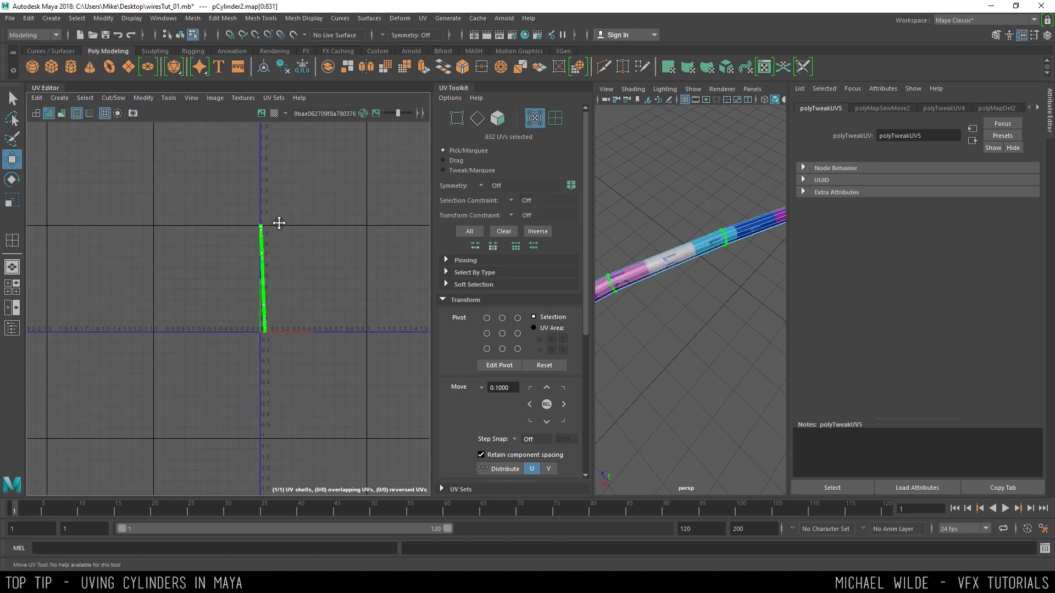
{"action": "middle_click_drag", "start_coordinate": [279, 223], "coordinate": [270, 221], "text": "alt"}
{"action": "scroll", "coordinate": [261, 262], "scroll_direction": "up", "scroll_amount": 4}
{"action": "key", "text": "e"}
{"action": "left_click_drag", "start_coordinate": [322, 194], "coordinate": [330, 198]}
{"action": "key", "text": "w"}
{"action": "scroll", "coordinate": [662, 242], "scroll_direction": "down", "scroll_amount": 3}
Return to object mode, enlarge the 3D view to examine the texture along the whole wire, and restore the UV workspace.
{"action": "key", "text": "F8"}
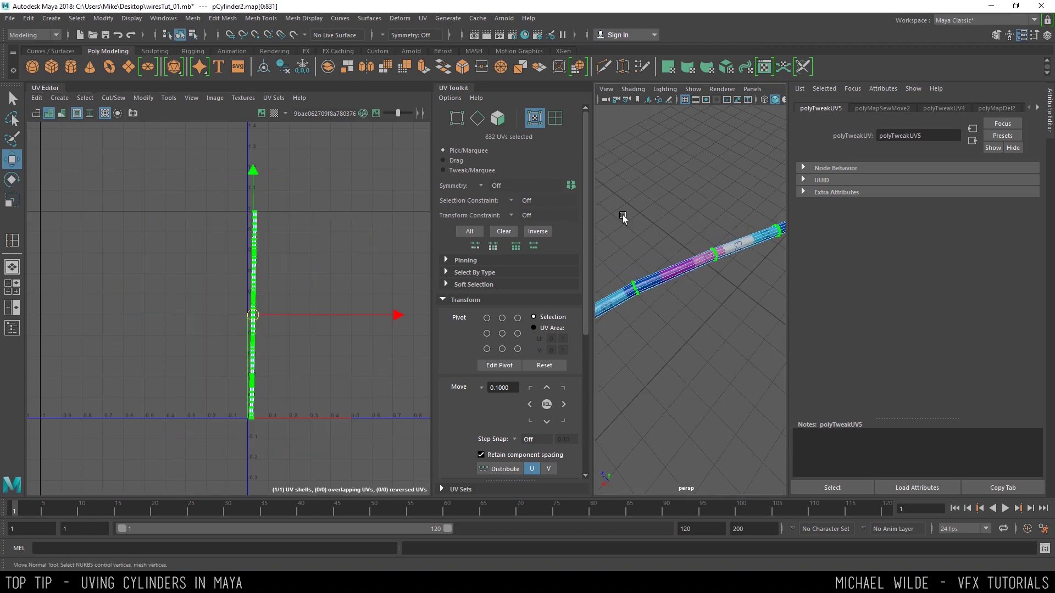
{"action": "left_click", "coordinate": [623, 215]}
{"action": "left_click", "coordinate": [680, 208]}
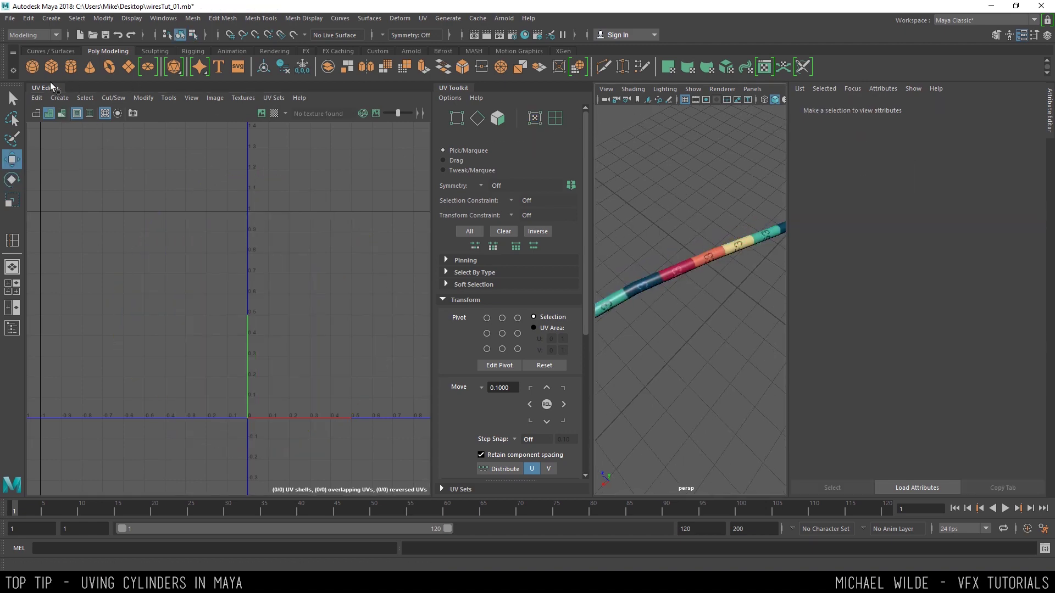
{"action": "left_click", "coordinate": [51, 84]}
{"action": "left_click", "coordinate": [47, 88]}
{"action": "scroll", "coordinate": [433, 166], "scroll_direction": "down", "scroll_amount": 8}
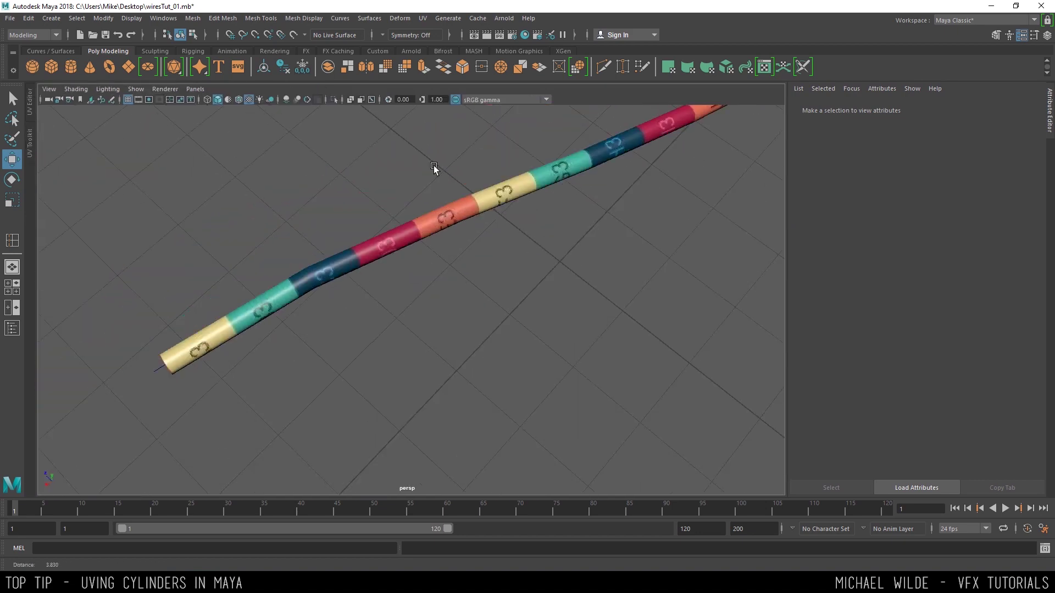
{"action": "left_click_drag", "start_coordinate": [476, 188], "coordinate": [646, 172], "text": "alt"}
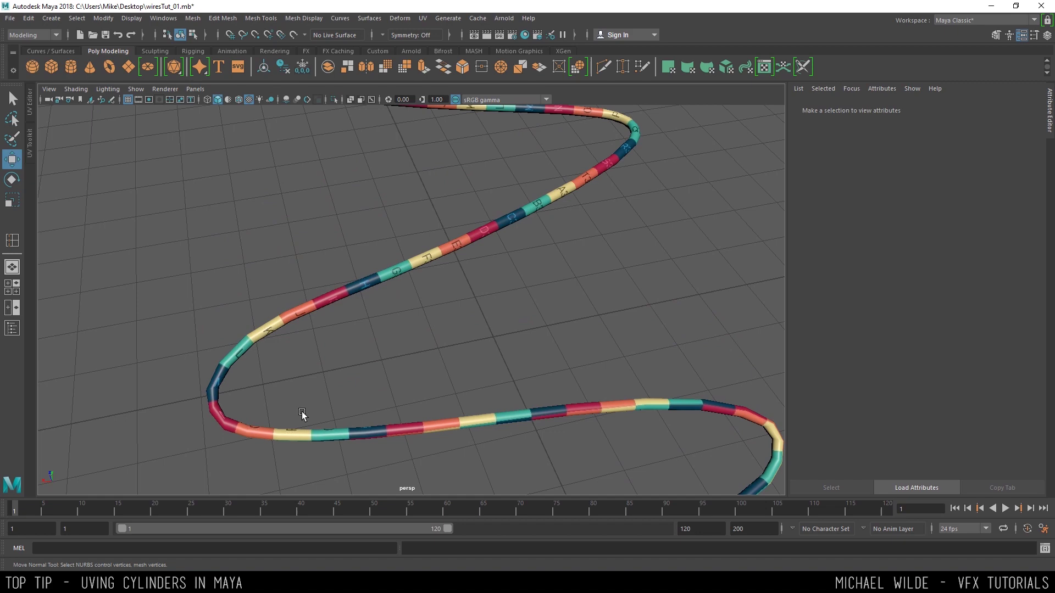
{"action": "middle_click_drag", "start_coordinate": [631, 394], "coordinate": [582, 338], "text": "alt"}
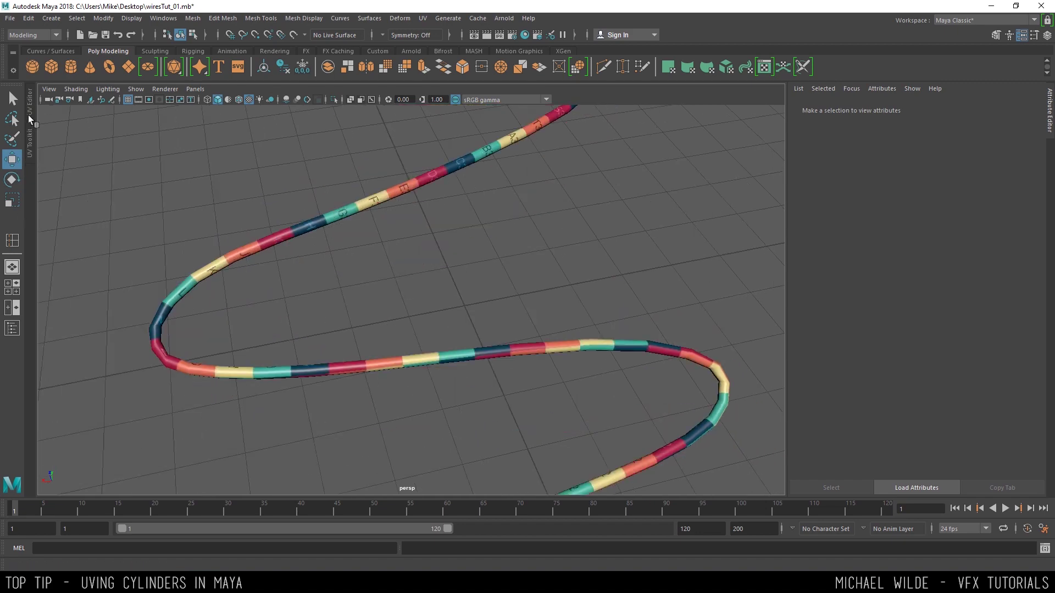
{"action": "left_click", "coordinate": [30, 120]}
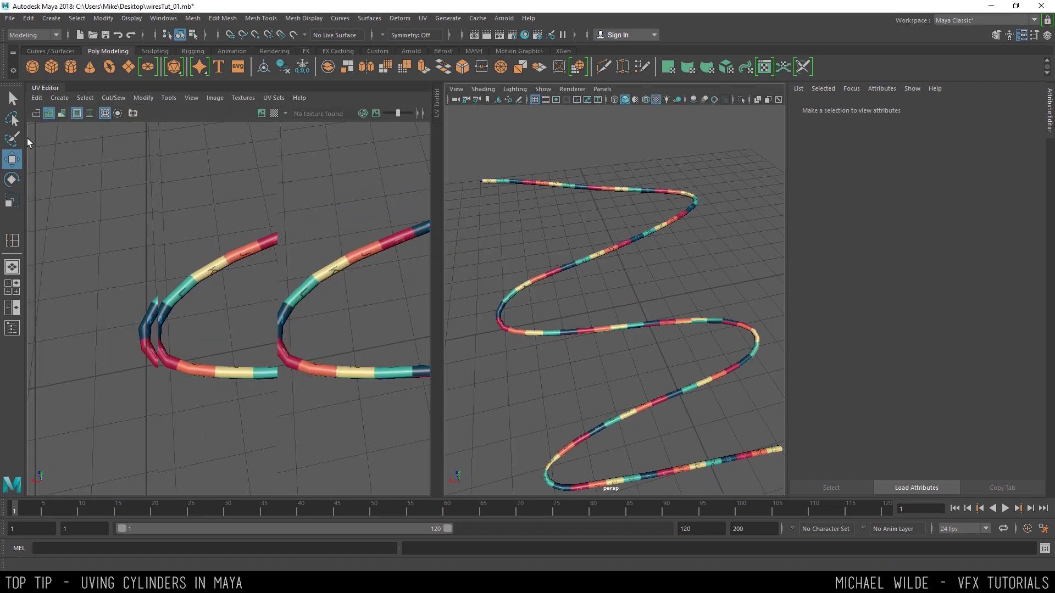
{"action": "left_click", "coordinate": [437, 105]}
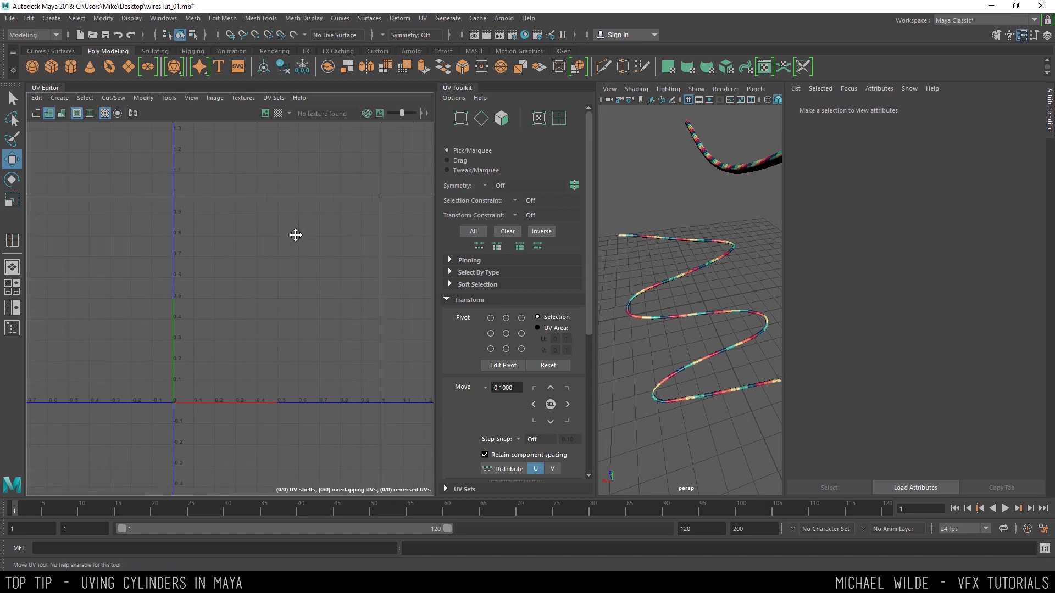
Select the wire's UVs again and rotate the strip until it stands exactly upright.
{"action": "left_click", "coordinate": [682, 267]}
{"action": "scroll", "coordinate": [278, 278], "scroll_direction": "up", "scroll_amount": 3}
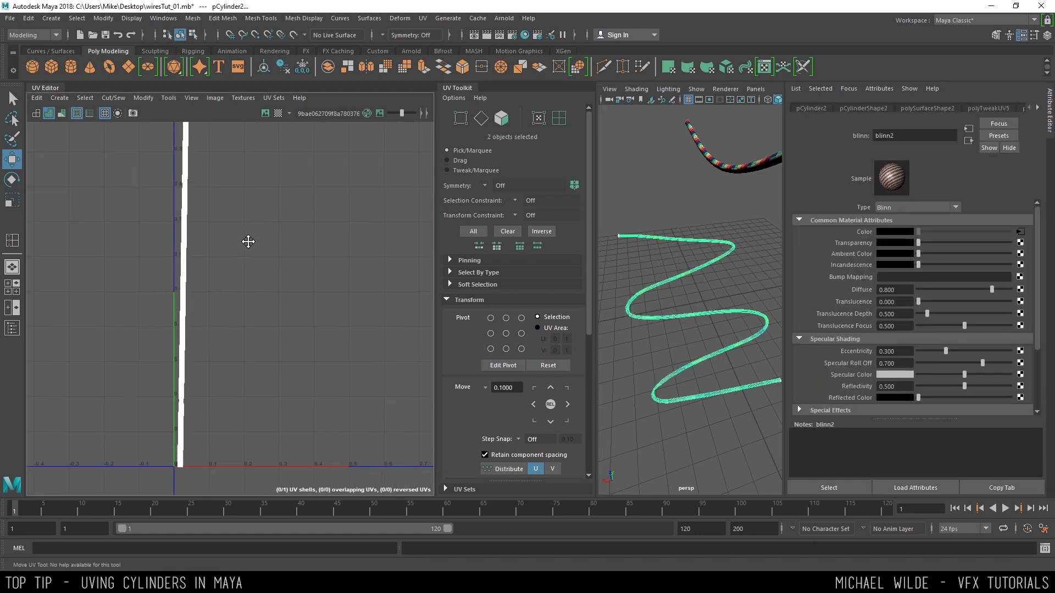
{"action": "mouse_move", "coordinate": [237, 230]}
{"action": "middle_mouse_down", "text": "alt"}
{"action": "mouse_move", "coordinate": [253, 266]}
{"action": "mouse_move", "coordinate": [239, 235]}
{"action": "middle_mouse_up", "text": "alt"}
{"action": "scroll", "coordinate": [243, 235], "scroll_direction": "down", "scroll_amount": 1}
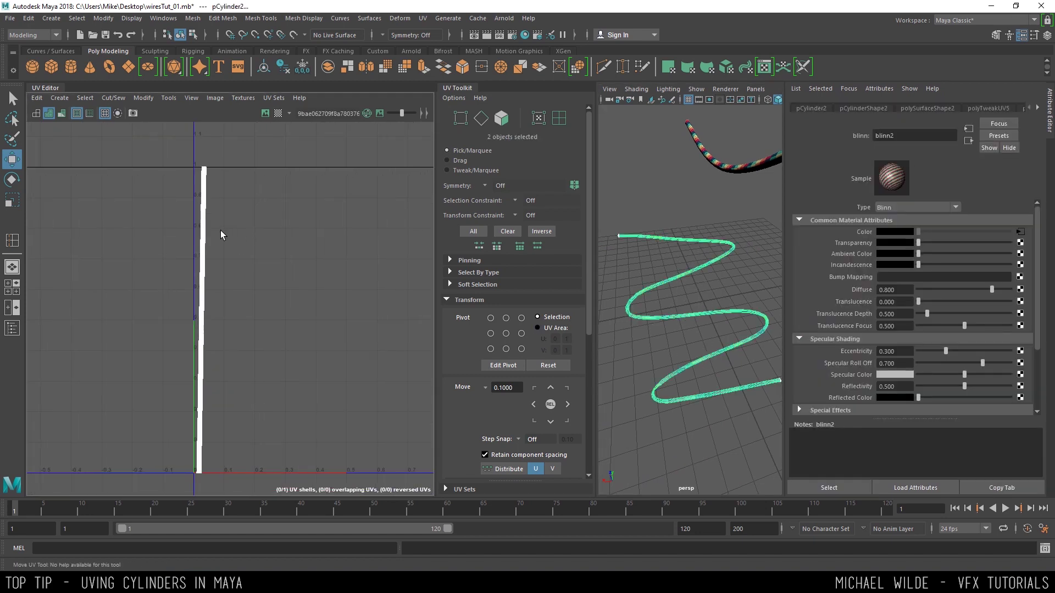
{"action": "key", "text": "F12"}
{"action": "left_click_drag", "start_coordinate": [167, 146], "coordinate": [284, 497]}
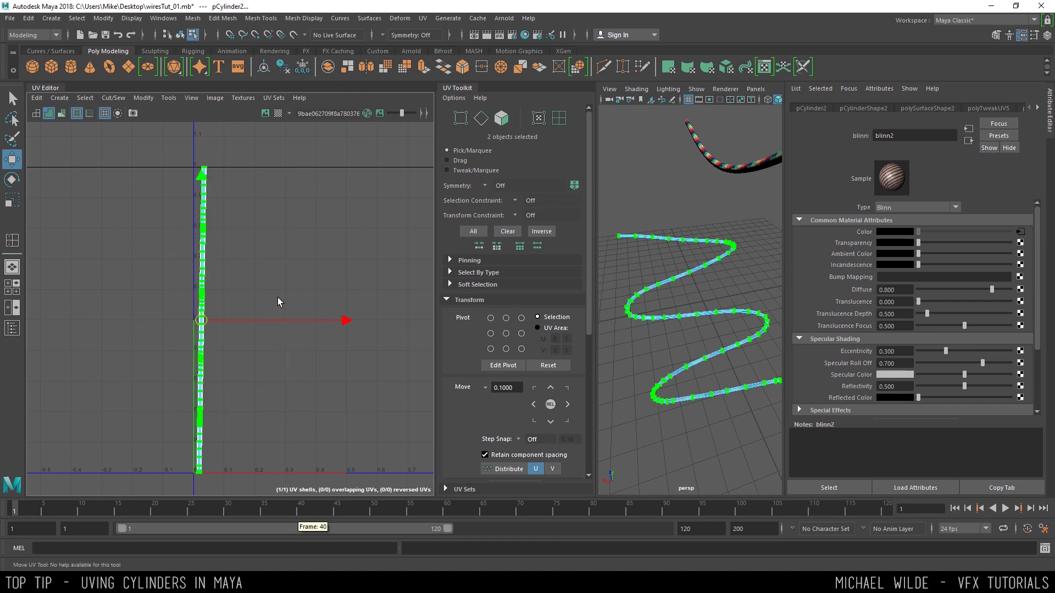
{"action": "key", "text": "e"}
{"action": "left_click_drag", "start_coordinate": [316, 244], "coordinate": [317, 237]}
{"action": "key", "text": "w"}
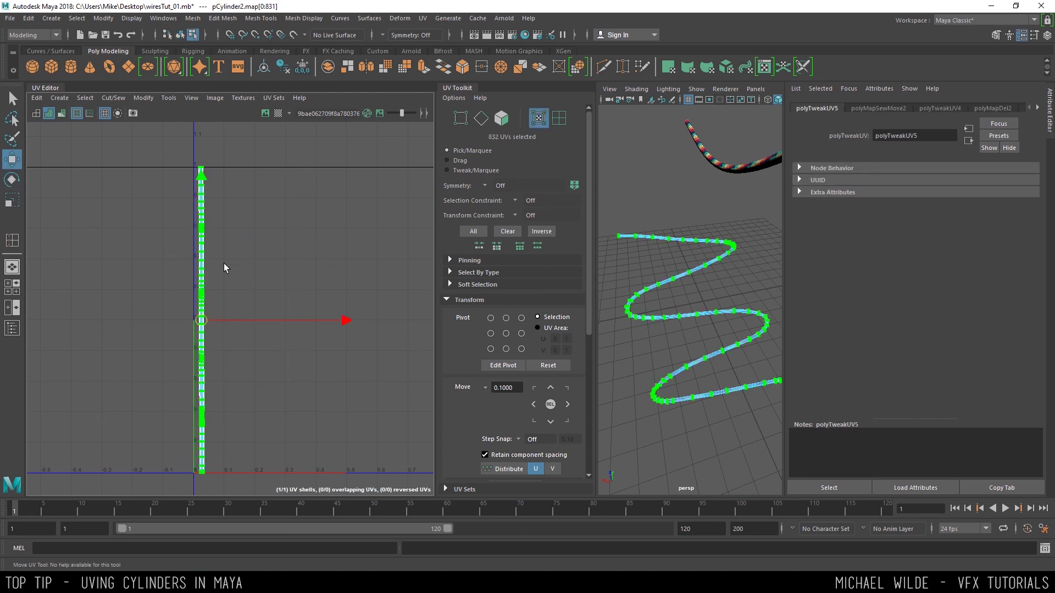
Select the edge loop running across the strip near its middle and cut the UVs along it.
{"action": "middle_click_drag", "start_coordinate": [223, 263], "coordinate": [235, 241], "text": "alt"}
{"action": "middle_click_drag", "start_coordinate": [231, 188], "coordinate": [245, 179], "text": "alt"}
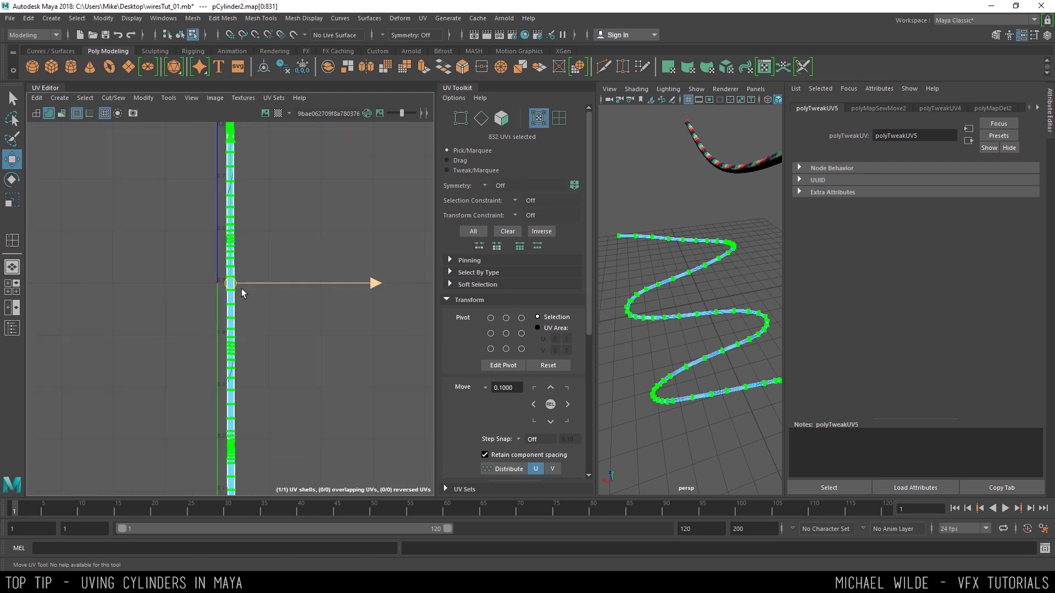
{"action": "scroll", "coordinate": [211, 178], "scroll_direction": "down", "scroll_amount": 2}
{"action": "scroll", "coordinate": [228, 253], "scroll_direction": "up", "scroll_amount": 8}
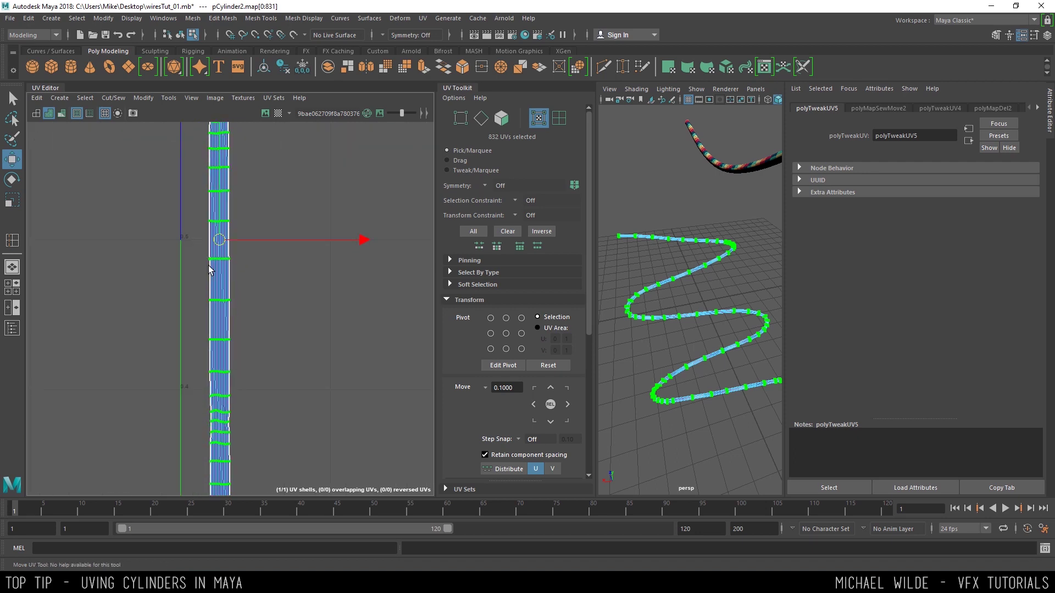
{"action": "middle_click_drag", "start_coordinate": [218, 227], "coordinate": [225, 265], "text": "alt"}
{"action": "right_click_drag", "start_coordinate": [209, 222], "coordinate": [208, 189]}
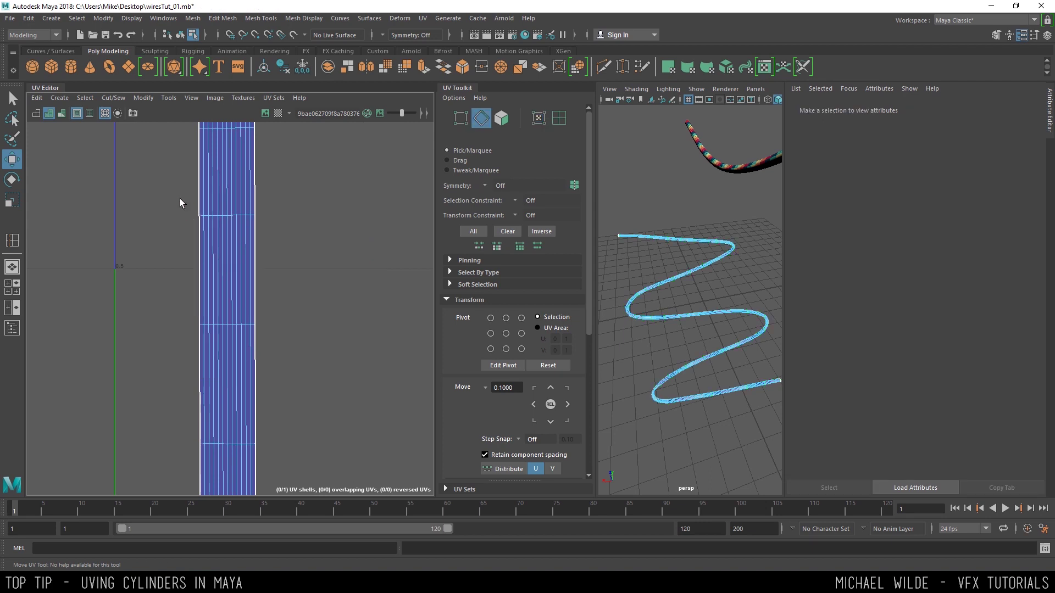
{"action": "left_click_drag", "start_coordinate": [172, 200], "coordinate": [333, 245]}
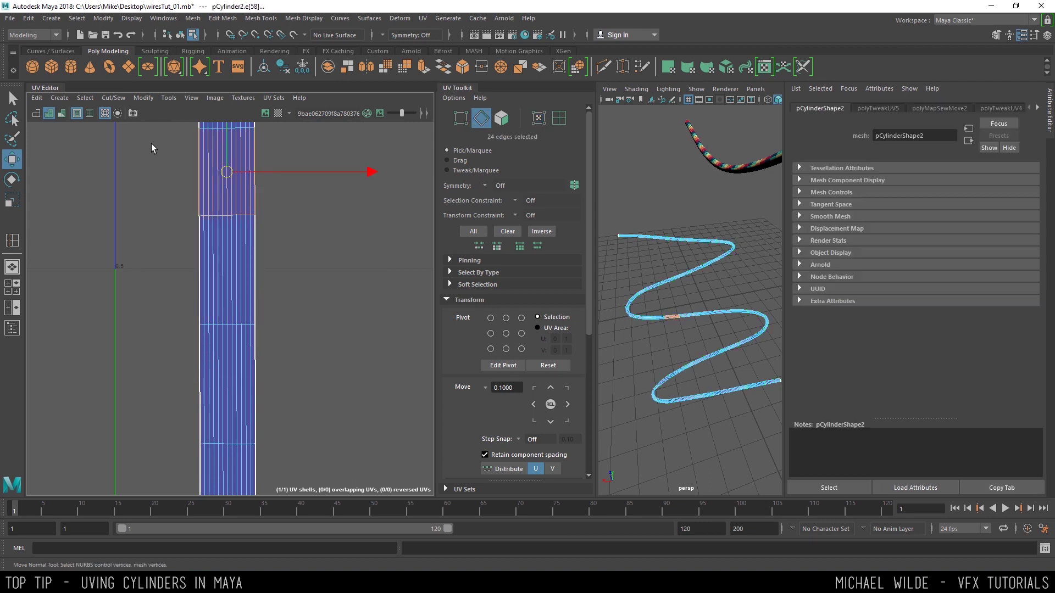
{"action": "double_click", "coordinate": [227, 187]}
{"action": "right_click", "coordinate": [230, 188], "text": "shift"}
{"action": "left_click", "coordinate": [207, 204]}
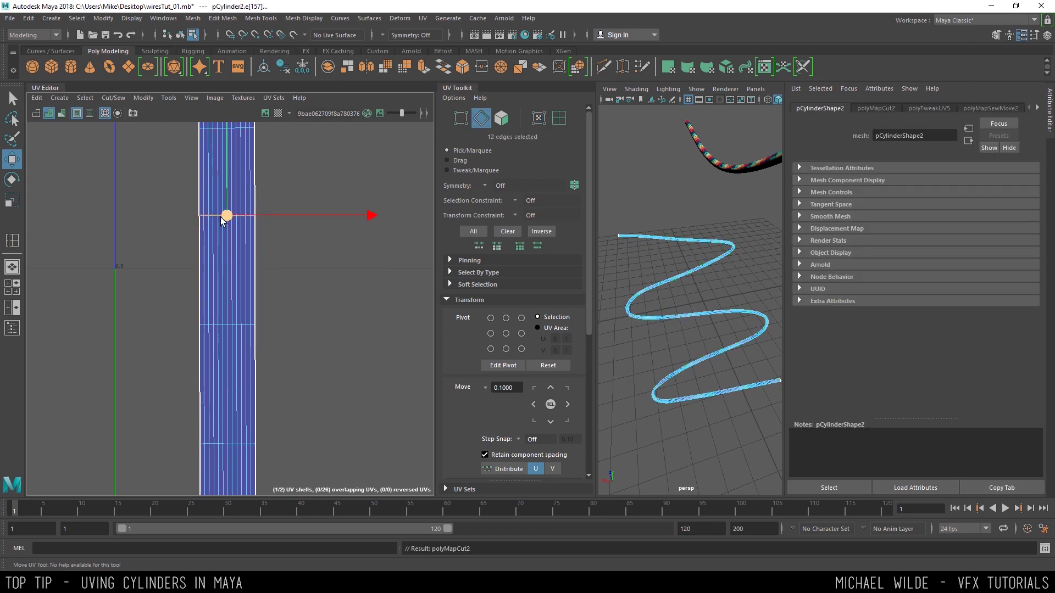
Select the upper half of the cut strip as UVs and move it down beside the lower half.
{"action": "right_click_drag", "start_coordinate": [311, 279], "coordinate": [260, 206], "text": "alt"}
{"action": "right_click_drag", "start_coordinate": [224, 165], "coordinate": [308, 204]}
{"action": "right_click_drag", "start_coordinate": [409, 261], "coordinate": [330, 179], "text": "alt"}
{"action": "middle_click_drag", "start_coordinate": [407, 288], "coordinate": [301, 288], "text": "alt"}
{"action": "right_click_drag", "start_coordinate": [301, 288], "coordinate": [40, 31], "text": "alt"}
{"action": "middle_click_drag", "start_coordinate": [275, 142], "coordinate": [216, 158], "text": "alt"}
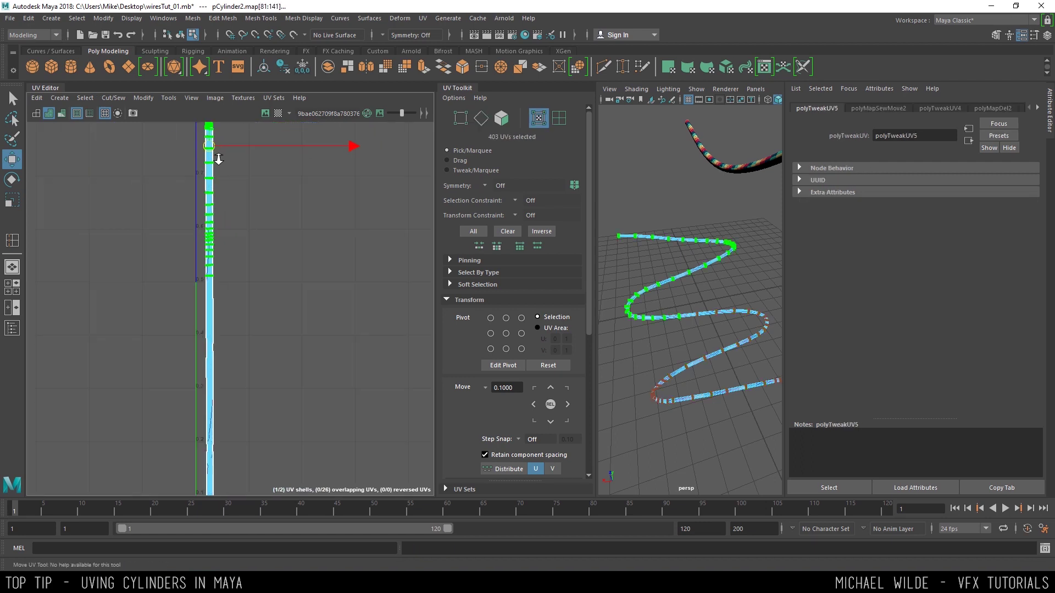
{"action": "right_click_drag", "start_coordinate": [254, 224], "coordinate": [223, 169], "text": "alt"}
{"action": "left_click_drag", "start_coordinate": [223, 169], "coordinate": [238, 376]}
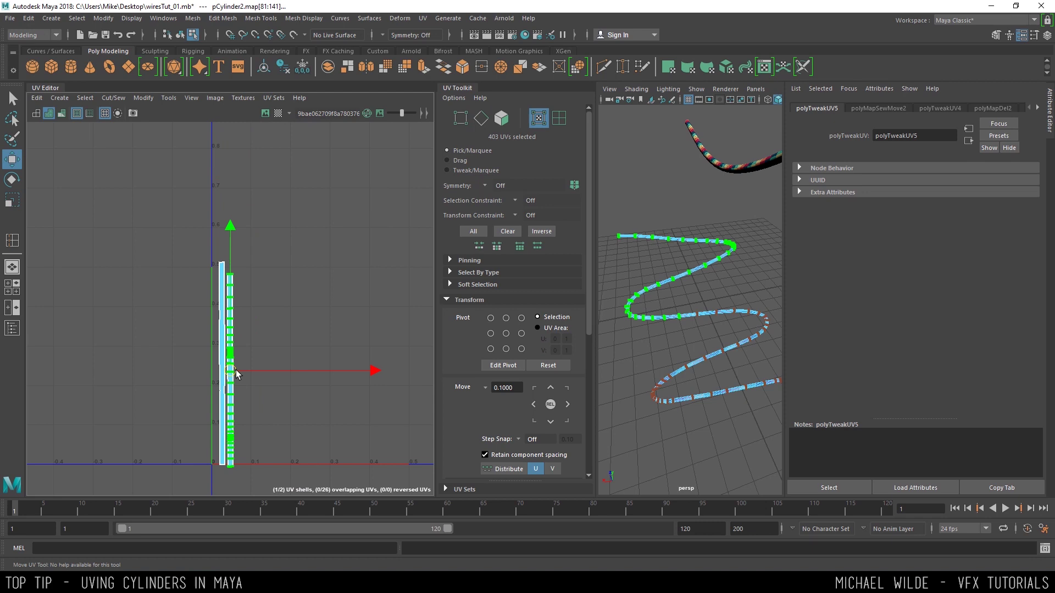
Scale both UV strips up together to nearly fill the height of the 0 to 1 square and position them inside it.
{"action": "left_click_drag", "start_coordinate": [172, 250], "coordinate": [355, 494]}
{"action": "key", "text": "r"}
{"action": "left_click_drag", "start_coordinate": [228, 363], "coordinate": [374, 347]}
{"action": "left_click_drag", "start_coordinate": [224, 360], "coordinate": [270, 222]}
{"action": "right_click_drag", "start_coordinate": [309, 304], "coordinate": [258, 189], "text": "alt"}
{"action": "middle_click_drag", "start_coordinate": [312, 230], "coordinate": [290, 288], "text": "alt"}
{"action": "key", "text": "r"}
{"action": "left_click_drag", "start_coordinate": [260, 316], "coordinate": [269, 341]}
{"action": "key", "text": "w"}
{"action": "key", "text": "r"}
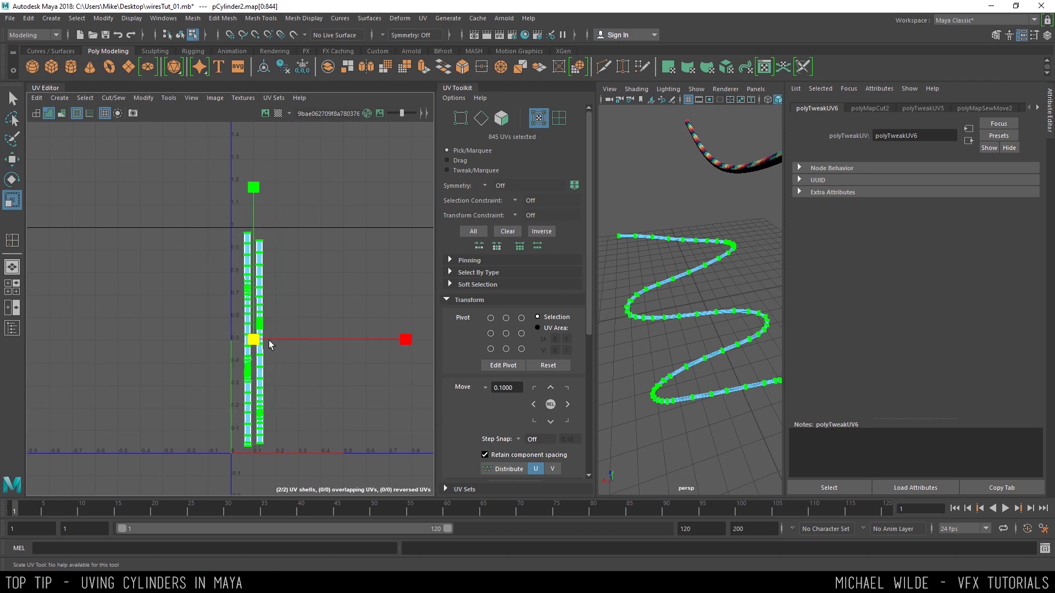
{"action": "key", "text": "w"}
Return to object mode, deselect the wire and examine how the texture repeats along it in a wider 3D view.
{"action": "right_click_drag", "start_coordinate": [679, 278], "coordinate": [790, 363]}
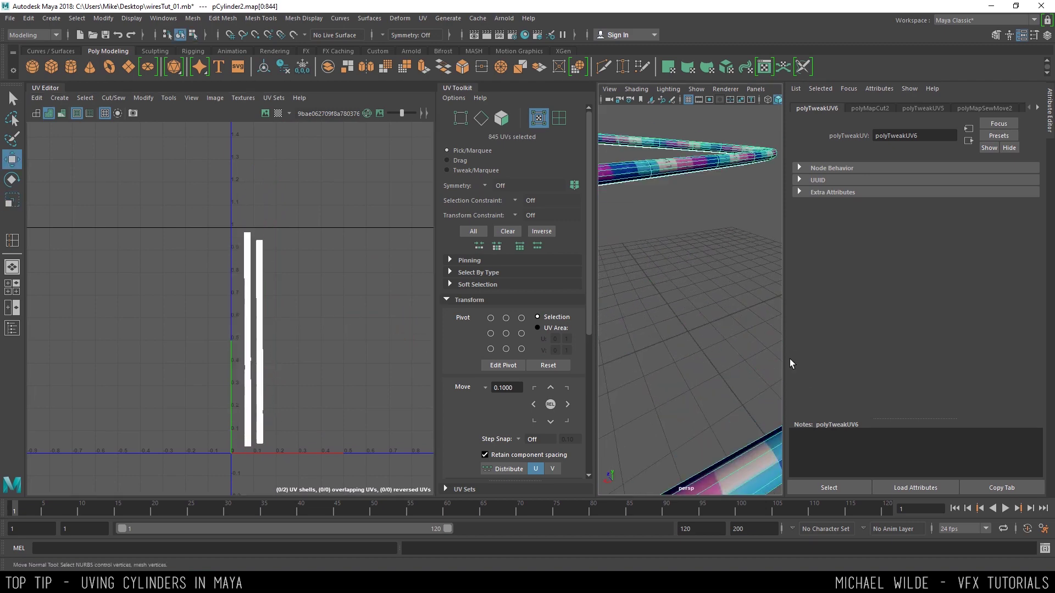
{"action": "left_click", "coordinate": [659, 322]}
{"action": "right_click_drag", "start_coordinate": [659, 322], "coordinate": [645, 273], "text": "alt"}
{"action": "scroll", "coordinate": [646, 275], "scroll_direction": "up", "scroll_amount": 6}
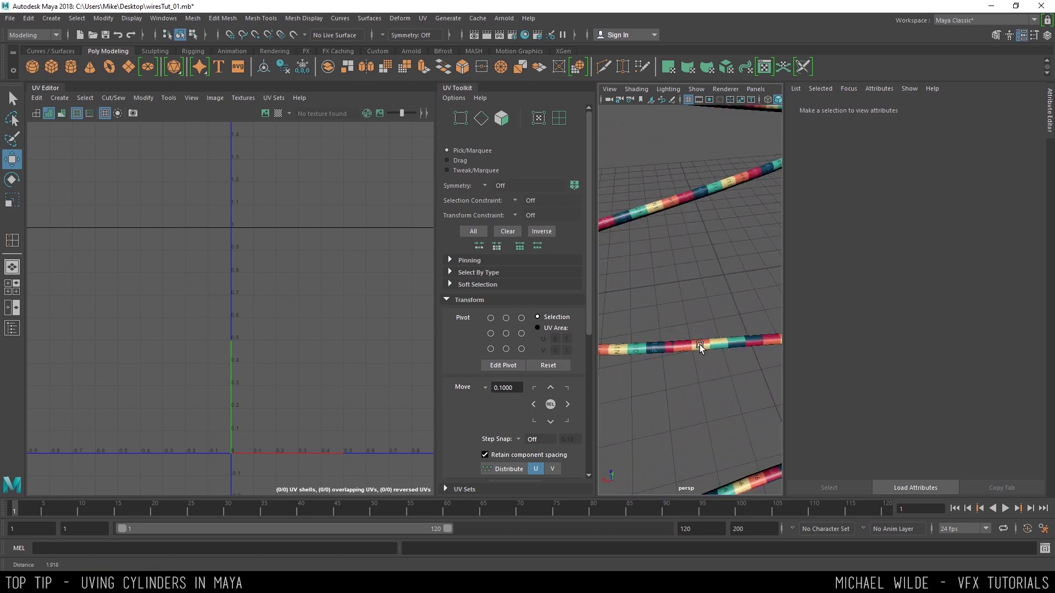
{"action": "left_click_drag", "start_coordinate": [568, 249], "coordinate": [452, 259]}
{"action": "right_click_drag", "start_coordinate": [677, 297], "coordinate": [588, 202], "text": "alt"}
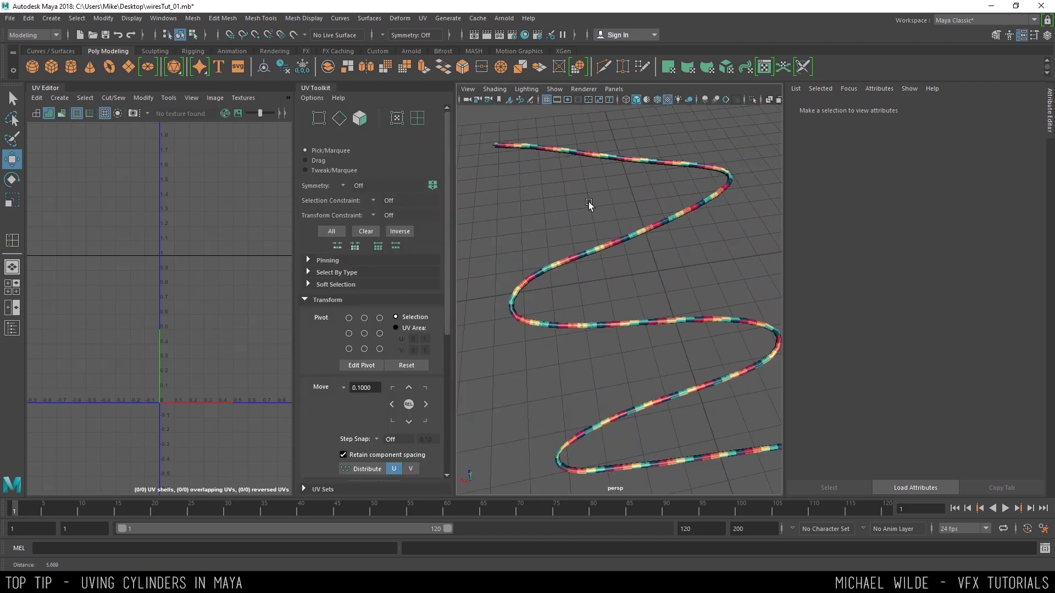
Select the wire, widen the UV view and apply automatic UV mapping to the whole object.
{"action": "mouse_move", "coordinate": [609, 275]}
{"action": "left_mouse_down", "text": "alt"}
{"action": "mouse_move", "coordinate": [645, 233]}
{"action": "mouse_move", "coordinate": [618, 290]}
{"action": "left_mouse_up", "text": "alt"}
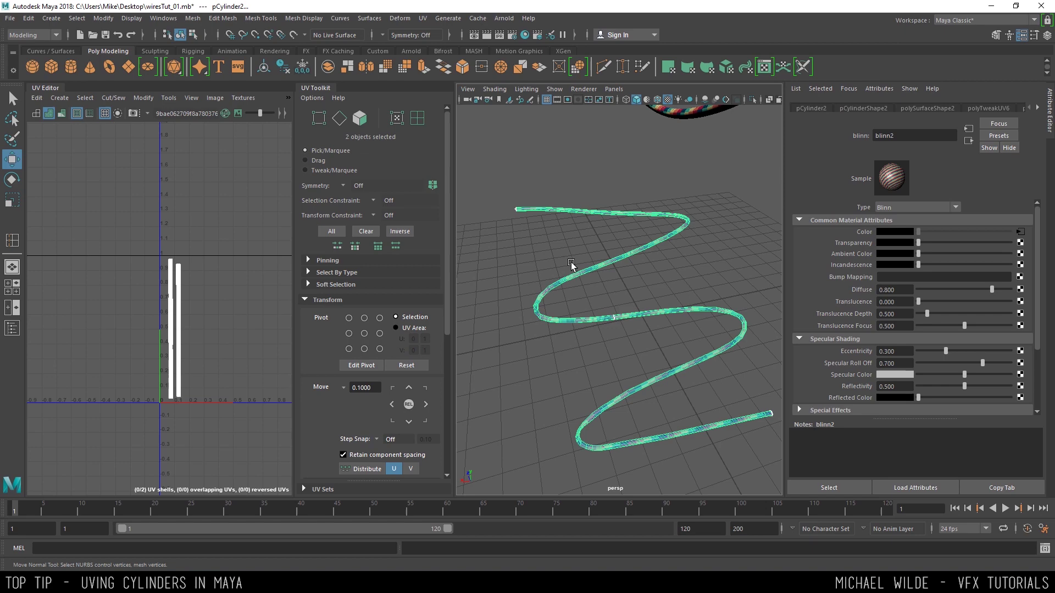
{"action": "left_click_drag", "start_coordinate": [554, 209], "coordinate": [550, 238]}
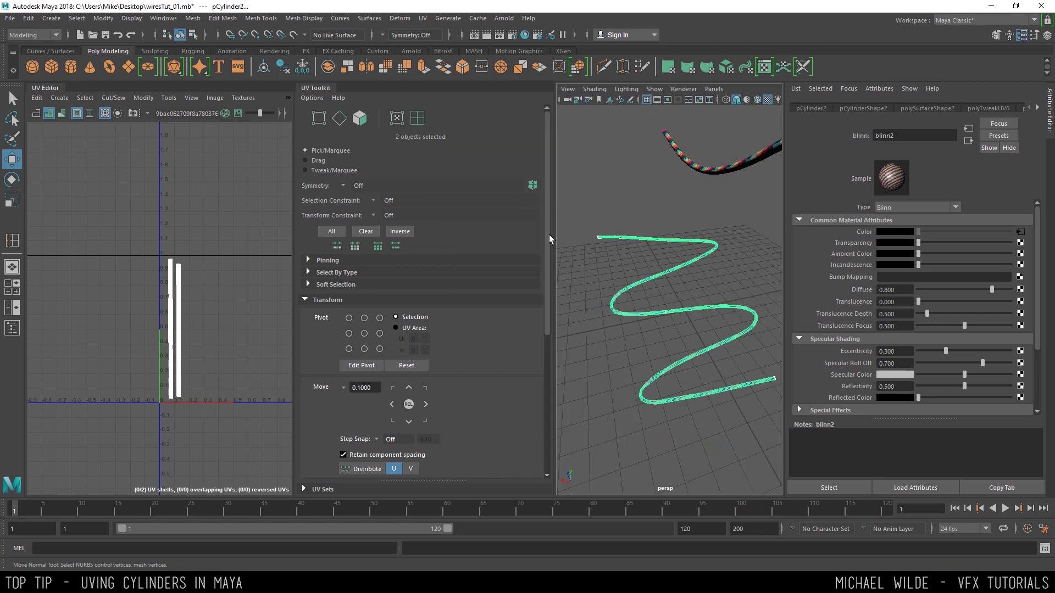
{"action": "left_click_drag", "start_coordinate": [292, 200], "coordinate": [415, 201]}
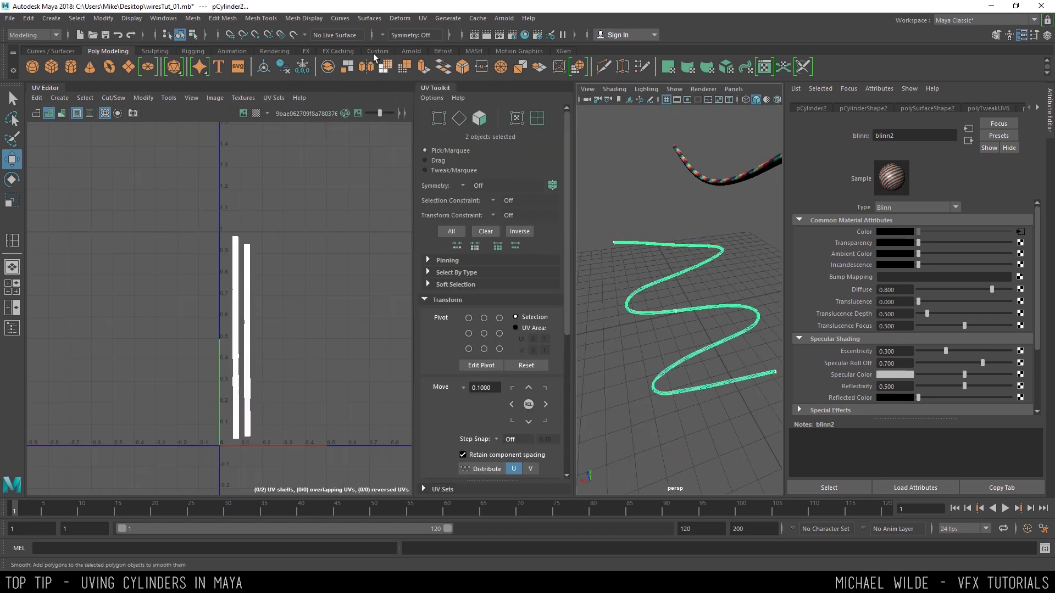
{"action": "left_click", "coordinate": [422, 19]}
{"action": "left_click", "coordinate": [445, 78]}
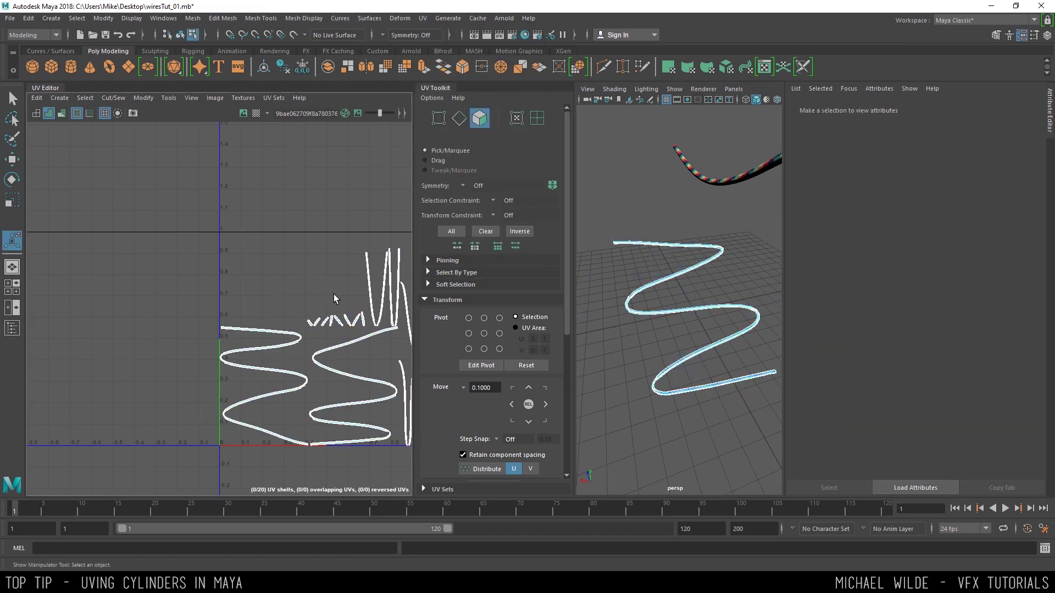
Select edges on the long curved shell from the automatic mapping and sew them to their matching shell.
{"action": "scroll", "coordinate": [258, 274], "scroll_direction": "up", "scroll_amount": 4}
{"action": "middle_click_drag", "start_coordinate": [333, 295], "coordinate": [300, 195], "text": "alt"}
{"action": "scroll", "coordinate": [251, 266], "scroll_direction": "down", "scroll_amount": 2}
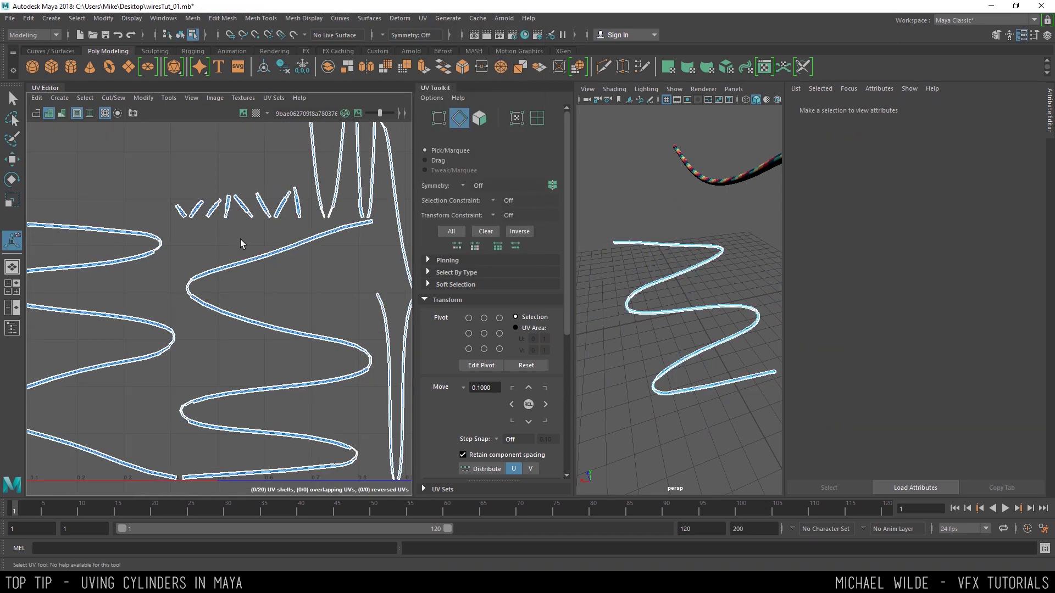
{"action": "left_click_drag", "start_coordinate": [268, 255], "coordinate": [269, 256]}
{"action": "key", "text": "shift+s"}
{"action": "key", "text": "w"}
{"action": "left_click", "coordinate": [279, 216]}
{"action": "scroll", "coordinate": [311, 292], "scroll_direction": "up", "scroll_amount": 4}
{"action": "mouse_move", "coordinate": [286, 251]}
{"action": "middle_mouse_down", "text": "alt"}
{"action": "mouse_move", "coordinate": [311, 291]}
{"action": "mouse_move", "coordinate": [274, 251]}
{"action": "middle_mouse_up", "text": "alt"}
{"action": "scroll", "coordinate": [294, 272], "scroll_direction": "down", "scroll_amount": 5}
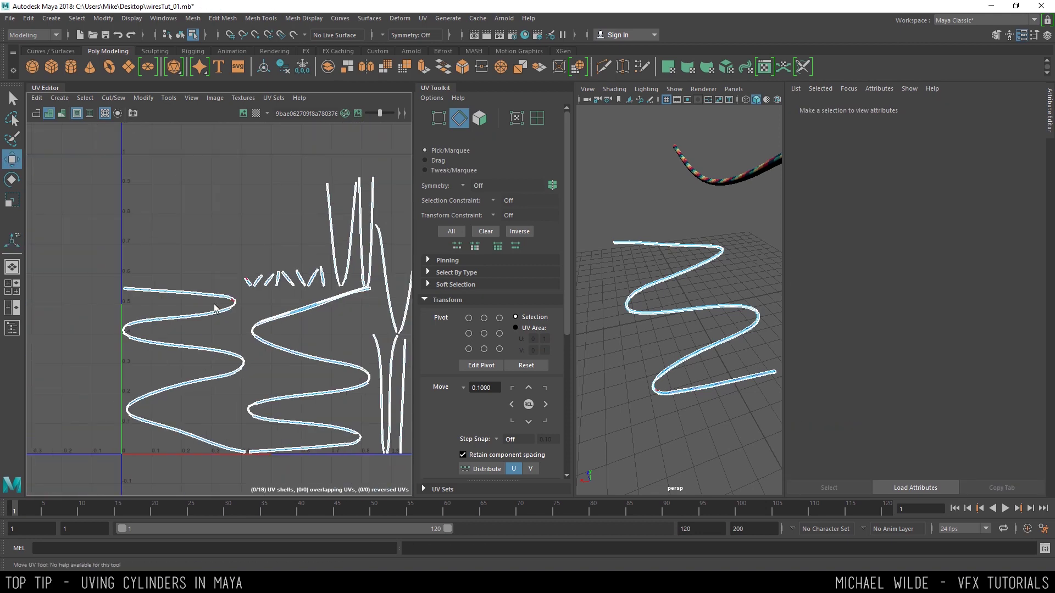
Undo the sewing and automatic mapping on the wire to bring back its two straight UV strips.
{"action": "key", "text": "ctrl+z"}
{"action": "key", "text": "ctrl+z"}
{"action": "key", "text": "ctrl+z"}
{"action": "middle_click_drag", "start_coordinate": [155, 420], "coordinate": [194, 404], "text": "alt"}
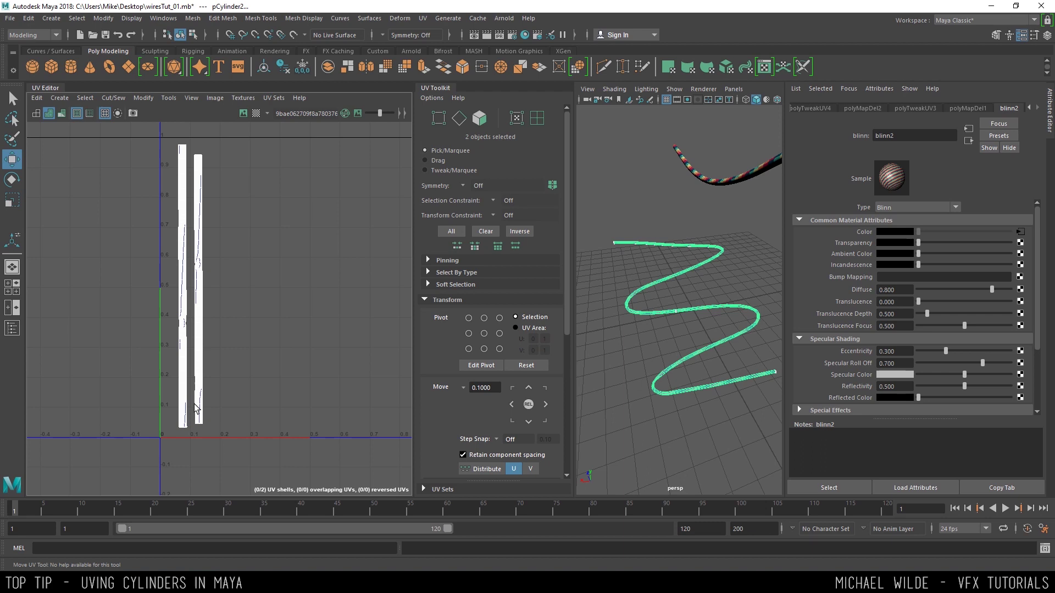
{"action": "scroll", "coordinate": [193, 271], "scroll_direction": "up", "scroll_amount": 4}
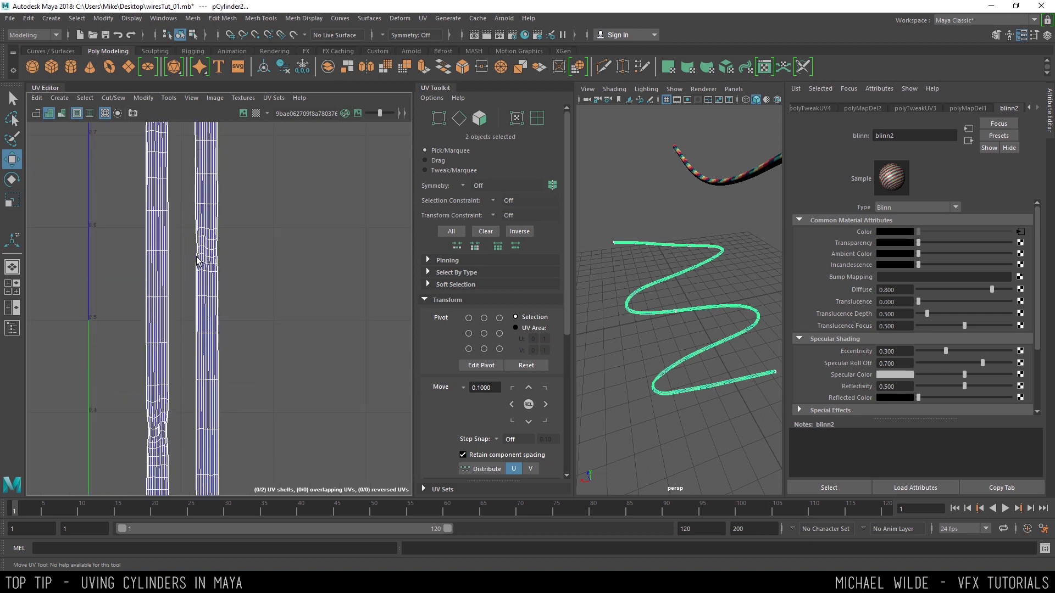
Select the UVs around the pinched section of one straight strip and optimize them repeatedly.
{"action": "middle_click_drag", "start_coordinate": [179, 374], "coordinate": [194, 320], "text": "alt"}
{"action": "scroll", "coordinate": [169, 307], "scroll_direction": "up", "scroll_amount": 5}
{"action": "key", "text": "F12"}
{"action": "left_click_drag", "start_coordinate": [85, 213], "coordinate": [190, 337]}
{"action": "right_click_drag", "start_coordinate": [212, 295], "coordinate": [247, 293], "text": "shift"}
{"action": "key", "text": "g"}
{"action": "scroll", "coordinate": [203, 320], "scroll_direction": "up", "scroll_amount": 3}
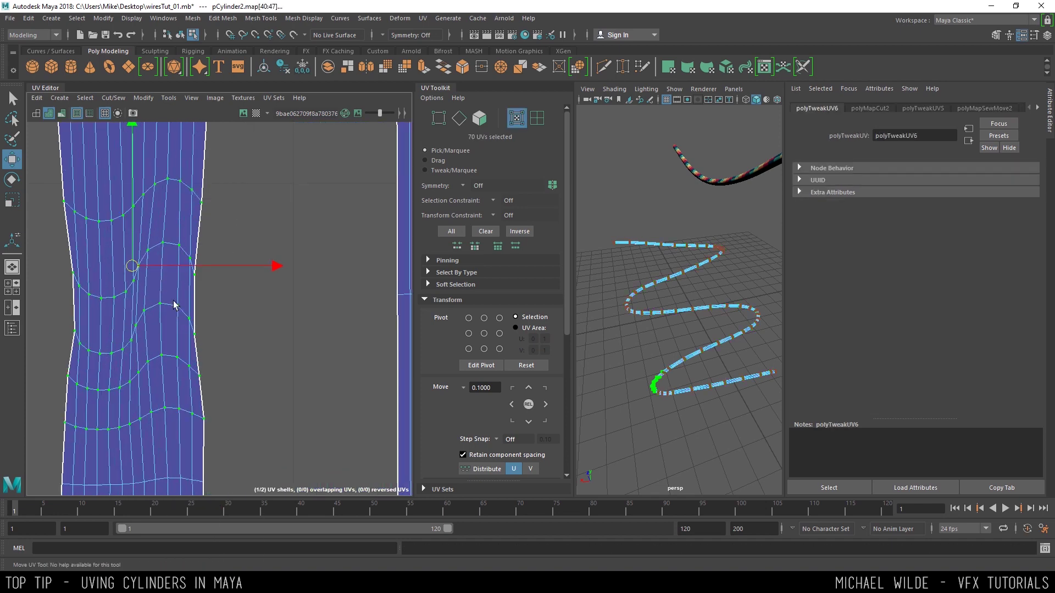
Select a few UVs at the pinch, locate them on the wire's bend, and return to object mode with nothing selected.
{"action": "left_click_drag", "start_coordinate": [174, 305], "coordinate": [220, 351]}
{"action": "scroll", "coordinate": [239, 332], "scroll_direction": "down", "scroll_amount": 3}
{"action": "middle_click_drag", "start_coordinate": [690, 311], "coordinate": [691, 309], "text": "alt"}
{"action": "scroll", "coordinate": [691, 310], "scroll_direction": "up", "scroll_amount": 10}
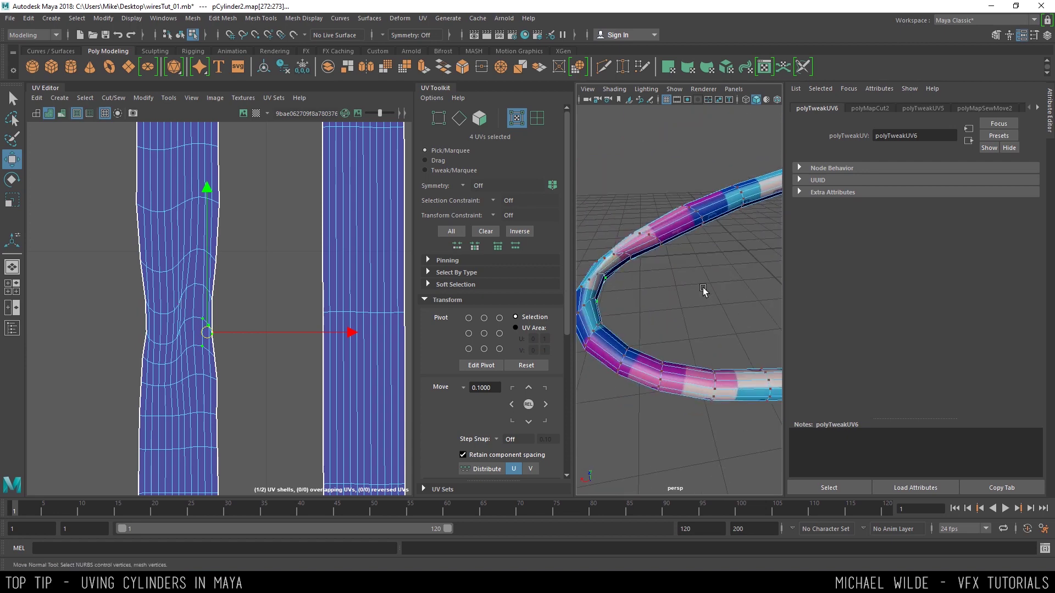
{"action": "left_click_drag", "start_coordinate": [703, 288], "coordinate": [657, 250], "text": "alt"}
{"action": "left_click", "coordinate": [651, 290]}
{"action": "key", "text": "F8"}
{"action": "left_click", "coordinate": [711, 327]}
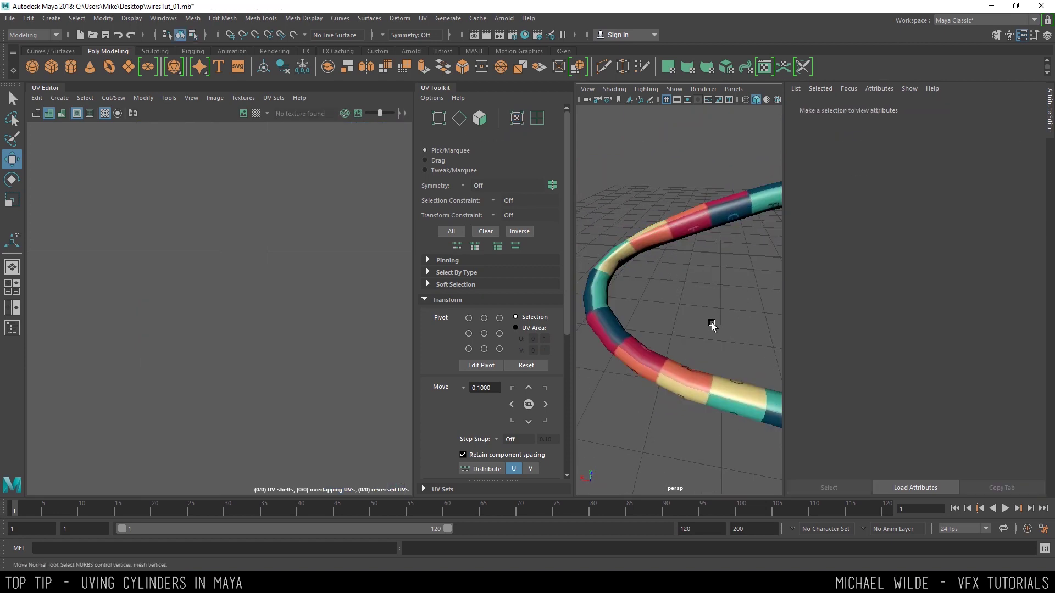
Examine the checker texture along the wire and at its open end from several angles.
{"action": "right_click_drag", "start_coordinate": [710, 328], "coordinate": [702, 285], "text": "alt"}
{"action": "left_click_drag", "start_coordinate": [703, 285], "coordinate": [741, 296], "text": "alt"}
{"action": "right_click_drag", "start_coordinate": [741, 296], "coordinate": [734, 296], "text": "alt"}
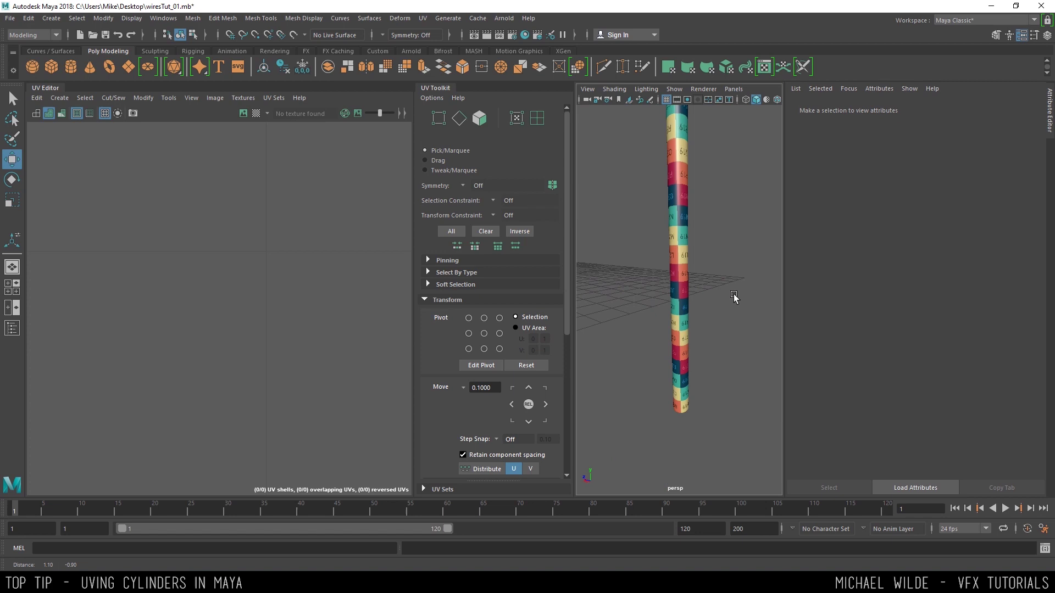
{"action": "left_click_drag", "start_coordinate": [734, 295], "coordinate": [654, 300], "text": "alt"}
{"action": "middle_click_drag", "start_coordinate": [614, 270], "coordinate": [671, 289], "text": "alt"}
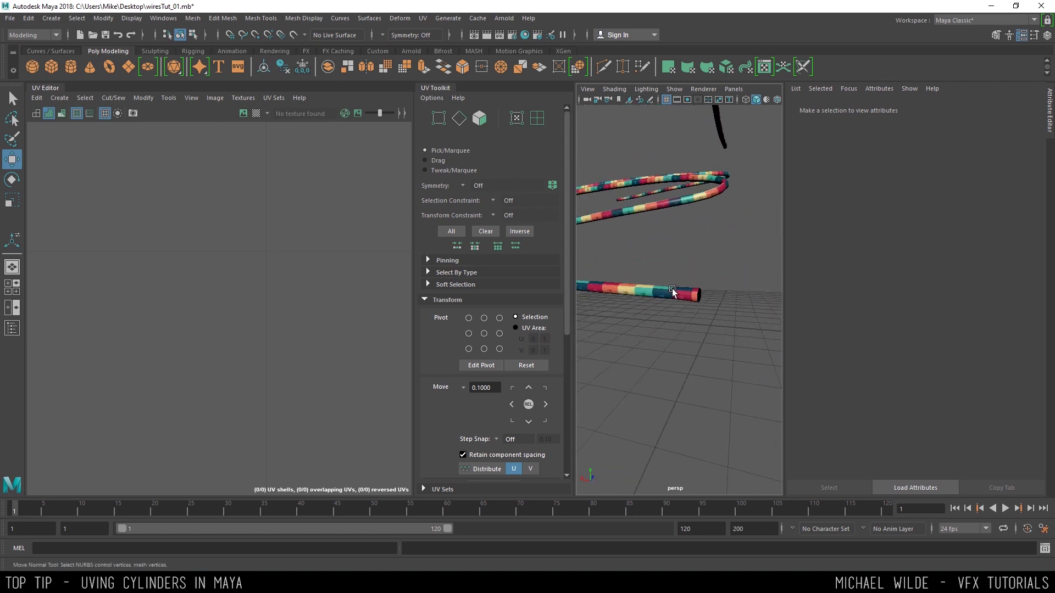
Select the other wire and bring its capped end into close view.
{"action": "left_click", "coordinate": [671, 289]}
{"action": "right_click_drag", "start_coordinate": [707, 349], "coordinate": [648, 275], "text": "alt"}
{"action": "left_click_drag", "start_coordinate": [649, 275], "coordinate": [702, 284], "text": "alt"}
{"action": "left_click", "coordinate": [719, 245]}
{"action": "right_click_drag", "start_coordinate": [702, 284], "coordinate": [720, 256], "text": "alt"}
{"action": "mouse_move", "coordinate": [721, 256]}
{"action": "left_mouse_down", "text": "alt"}
{"action": "mouse_move", "coordinate": [726, 290]}
{"action": "mouse_move", "coordinate": [731, 273]}
{"action": "left_mouse_up", "text": "alt"}
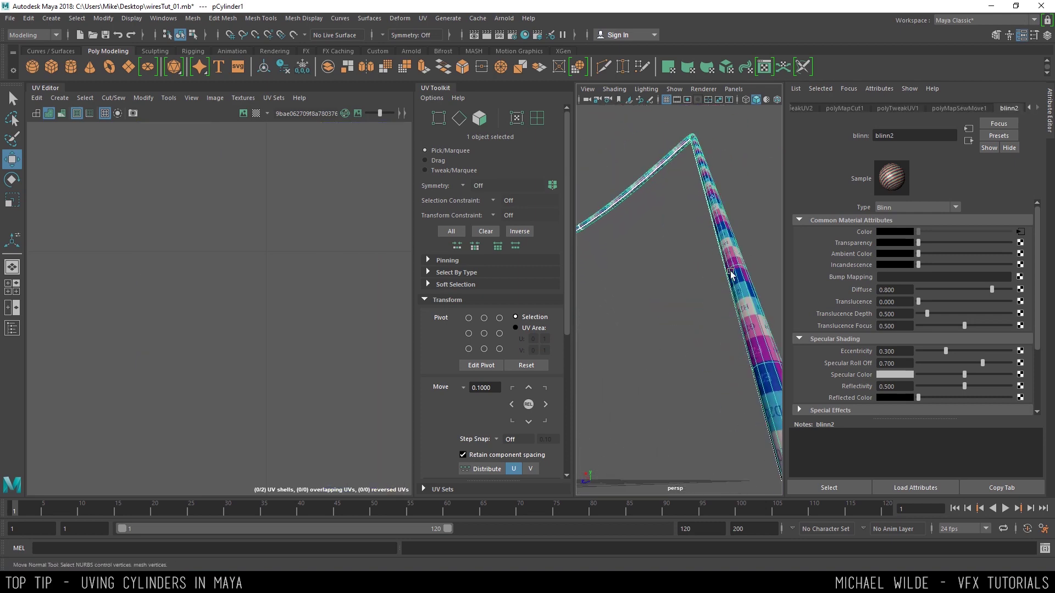
{"action": "middle_click_drag", "start_coordinate": [729, 268], "coordinate": [717, 251], "text": "alt"}
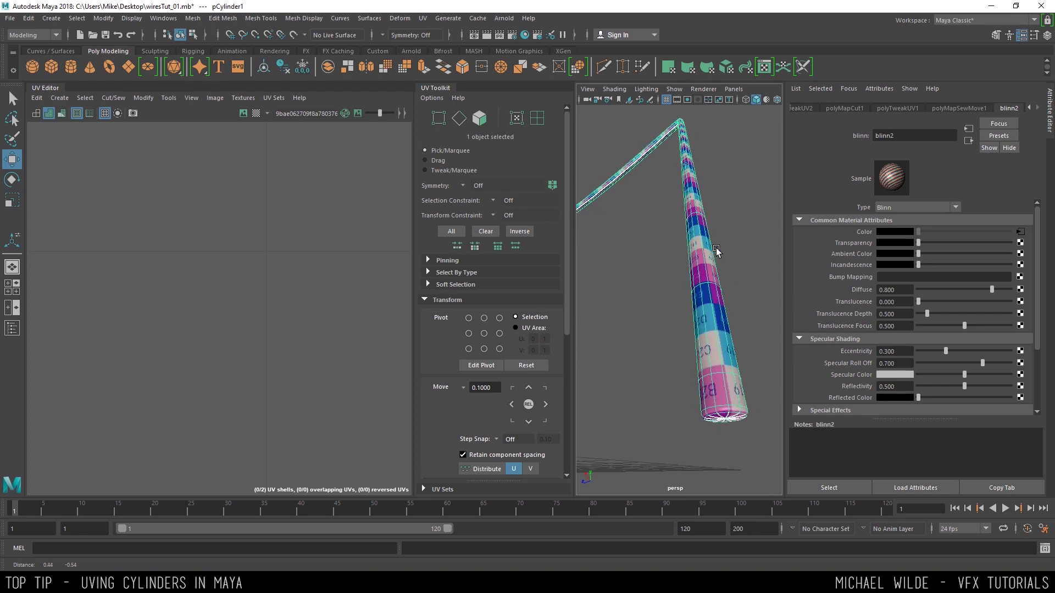
Select all UVs of both strips of this wire and delete them.
{"action": "left_click", "coordinate": [422, 21]}
{"action": "left_click", "coordinate": [692, 206]}
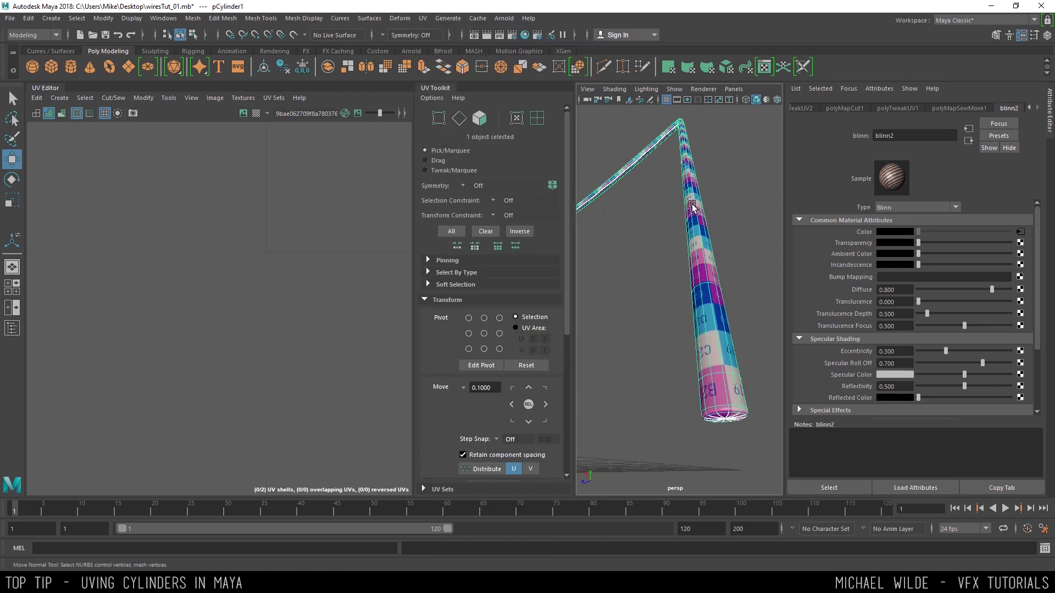
{"action": "scroll", "coordinate": [288, 243], "scroll_direction": "down", "scroll_amount": 10}
{"action": "middle_click_drag", "start_coordinate": [374, 230], "coordinate": [238, 292], "text": "alt"}
{"action": "scroll", "coordinate": [237, 292], "scroll_direction": "down", "scroll_amount": 2}
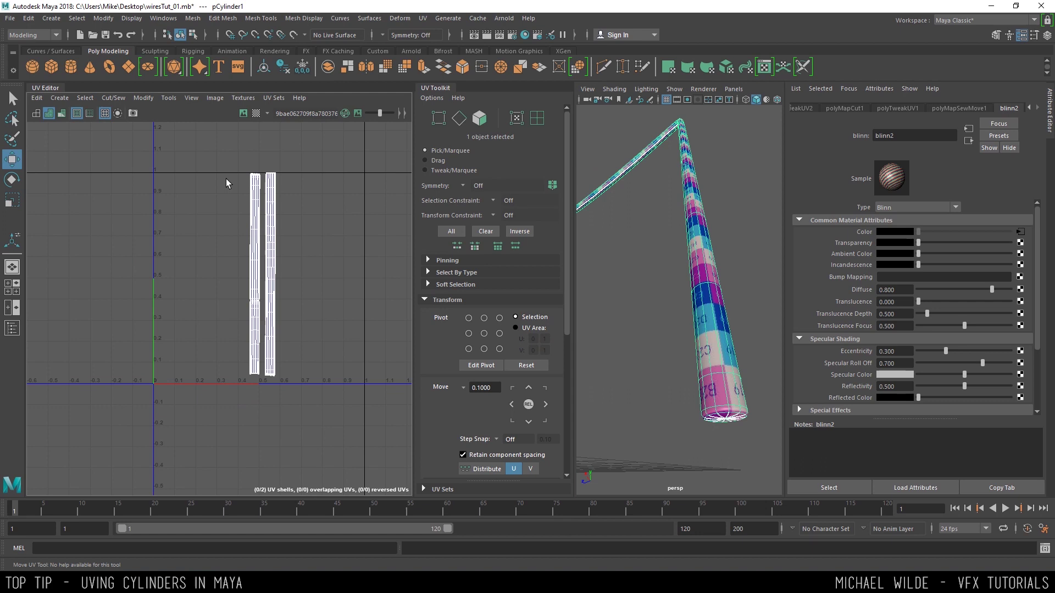
{"action": "right_click_drag", "start_coordinate": [226, 179], "coordinate": [313, 183]}
{"action": "left_click_drag", "start_coordinate": [199, 144], "coordinate": [328, 434]}
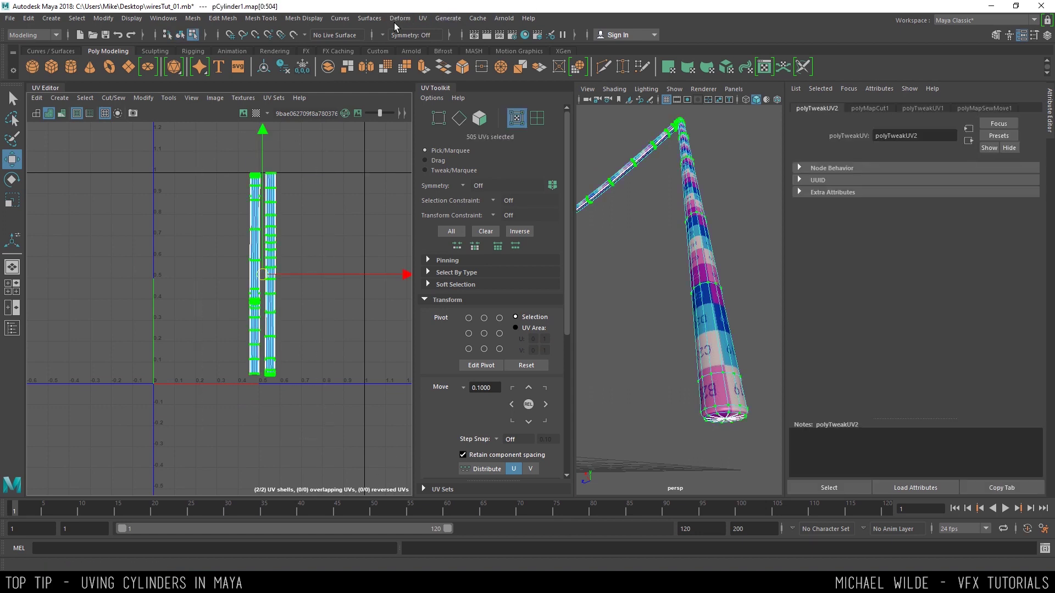
{"action": "left_click", "coordinate": [423, 18]}
{"action": "left_click", "coordinate": [467, 241]}
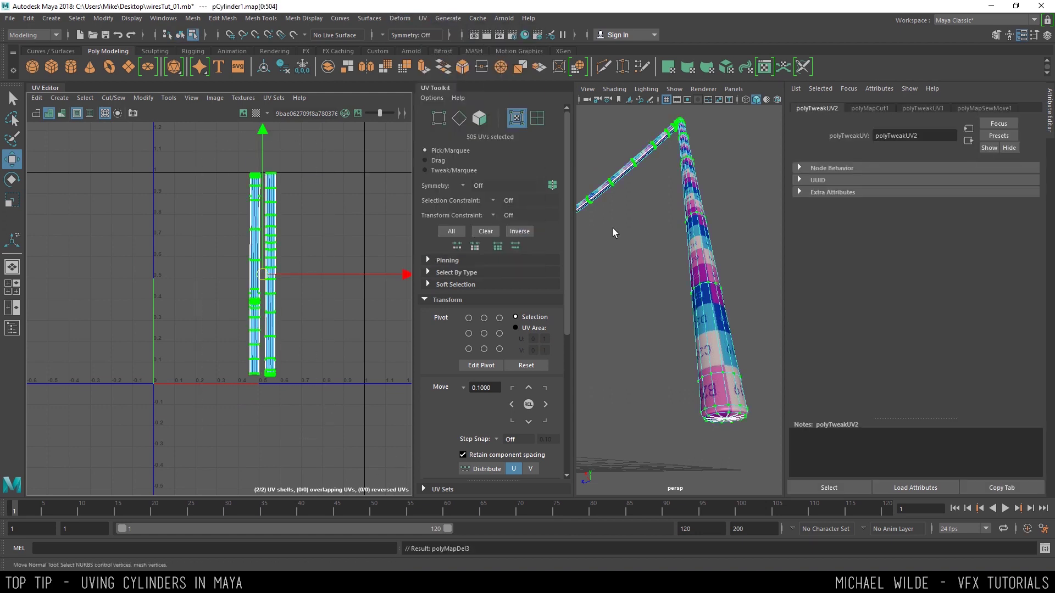
Select the wire as an object and unitize its UVs so every face fills the 0 to 1 square.
{"action": "left_click", "coordinate": [699, 233]}
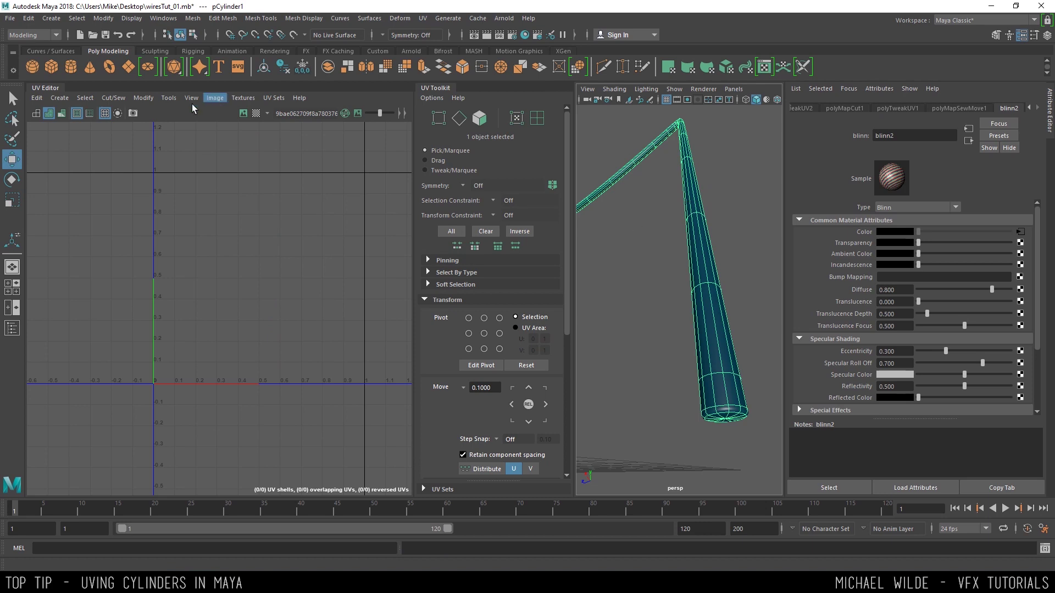
{"action": "left_click", "coordinate": [143, 99]}
{"action": "left_click", "coordinate": [155, 231]}
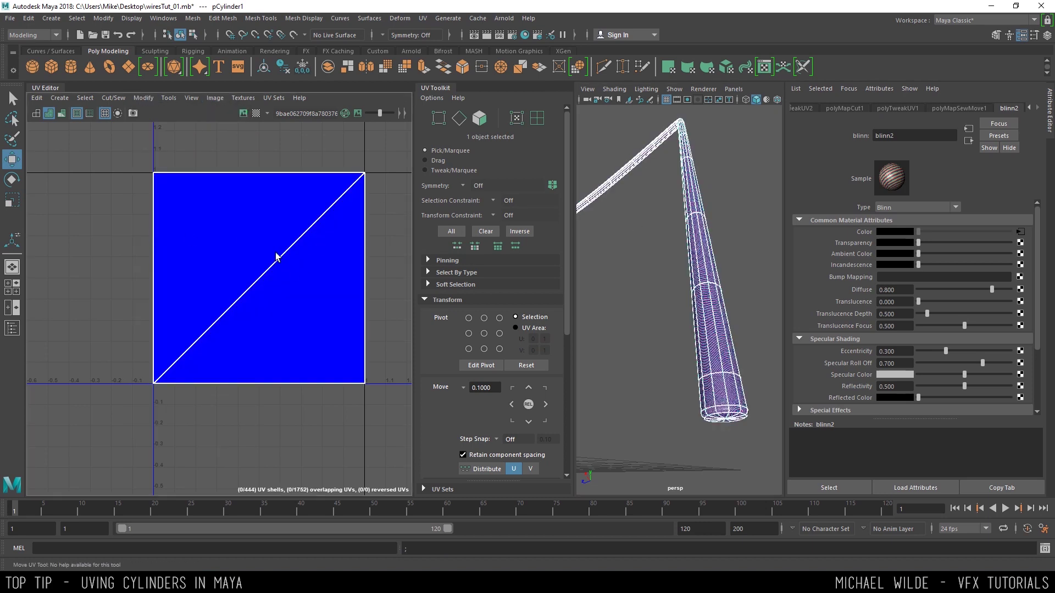
Select all edges of the unitized wire and remove the spoke edges of the end caps from the selection.
{"action": "right_click", "coordinate": [259, 230]}
{"action": "right_click_drag", "start_coordinate": [255, 204], "coordinate": [256, 204]}
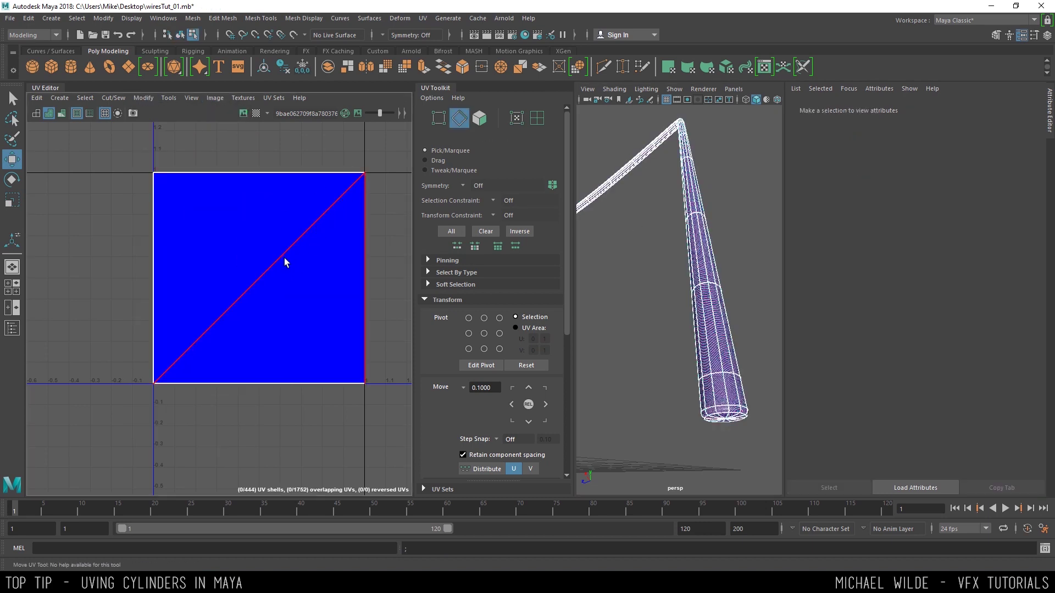
{"action": "left_click_drag", "start_coordinate": [124, 146], "coordinate": [396, 453]}
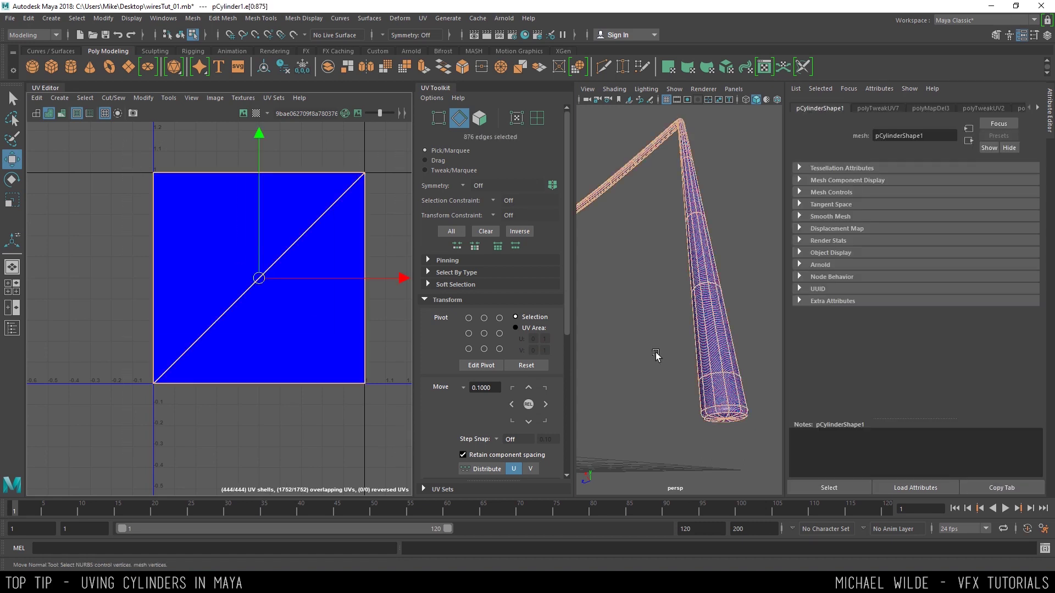
{"action": "left_click_drag", "start_coordinate": [675, 330], "coordinate": [649, 225], "text": "alt"}
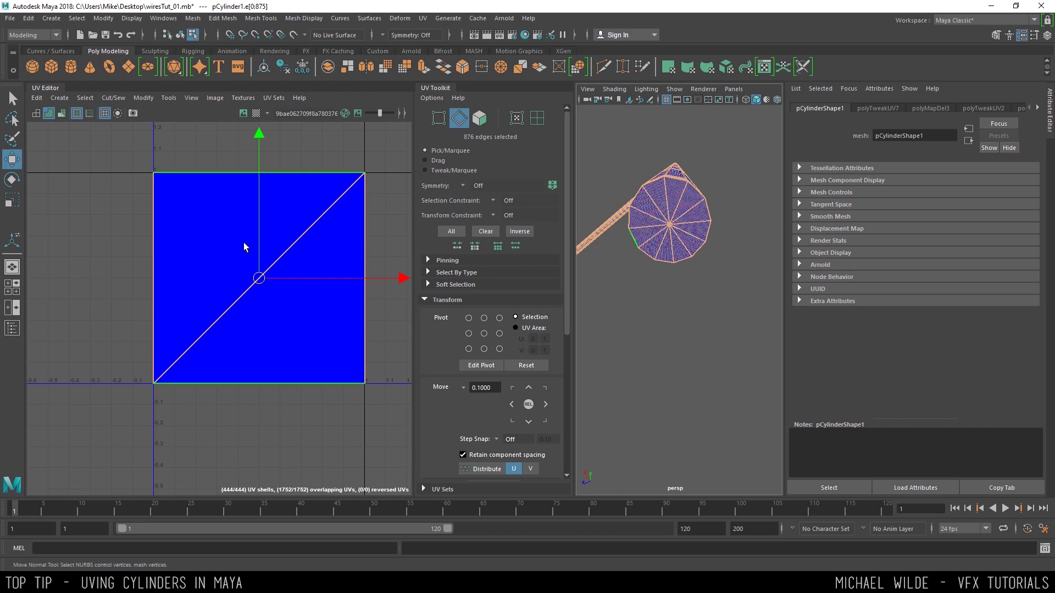
{"action": "left_click_drag", "start_coordinate": [225, 204], "coordinate": [276, 294], "text": "ctrl"}
{"action": "left_click_drag", "start_coordinate": [645, 243], "coordinate": [675, 251], "text": "alt"}
{"action": "left_click_drag", "start_coordinate": [727, 274], "coordinate": [640, 208], "text": "alt"}
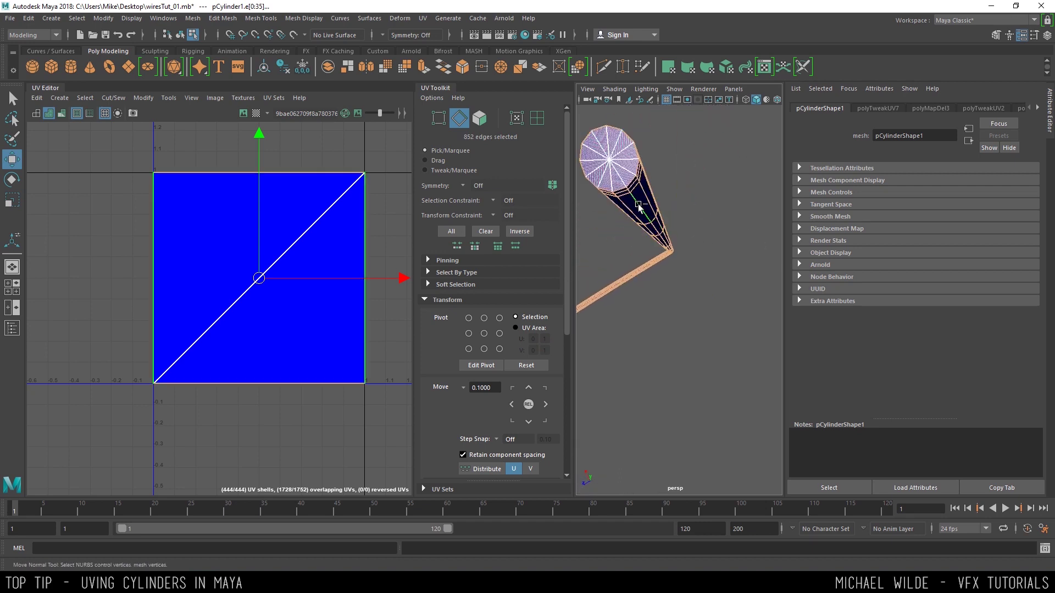
Check the selected edges along the wire, and move and sew them into a single UV shell.
{"action": "left_click_drag", "start_coordinate": [669, 246], "coordinate": [671, 286], "text": "alt"}
{"action": "right_click_drag", "start_coordinate": [671, 286], "coordinate": [625, 176], "text": "alt"}
{"action": "left_click_drag", "start_coordinate": [625, 175], "coordinate": [670, 193], "text": "alt"}
{"action": "right_click_drag", "start_coordinate": [671, 193], "coordinate": [706, 258], "text": "alt"}
{"action": "right_click_drag", "start_coordinate": [291, 218], "coordinate": [104, 192], "text": "shift"}
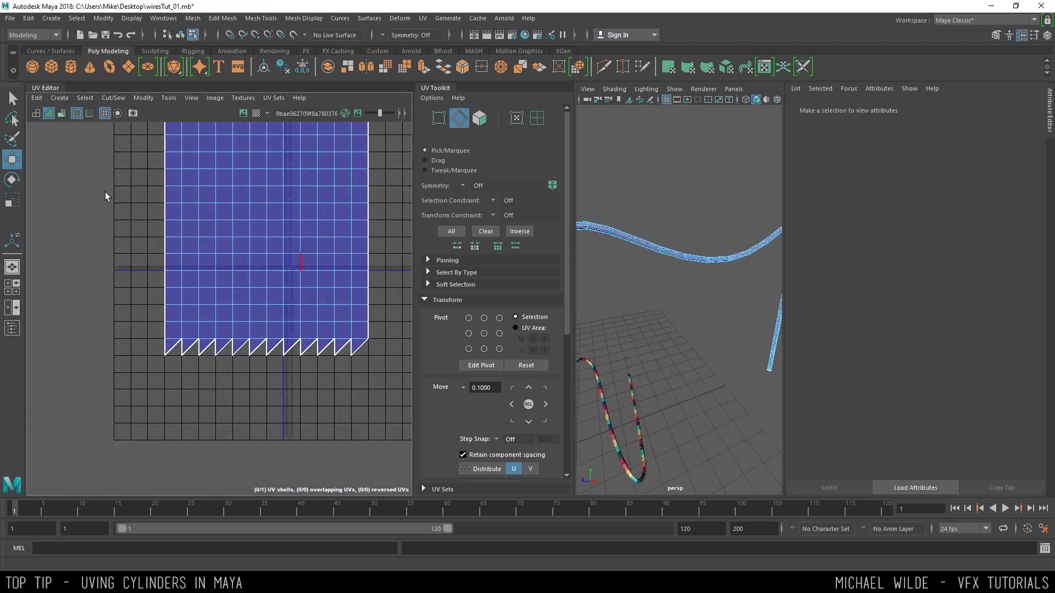
Select all UVs of the sewn rectangular shell, and unfold and optimize them into a long narrow strip.
{"action": "right_click_drag", "start_coordinate": [331, 355], "coordinate": [200, 207], "text": "alt"}
{"action": "middle_click_drag", "start_coordinate": [286, 332], "coordinate": [270, 273], "text": "alt"}
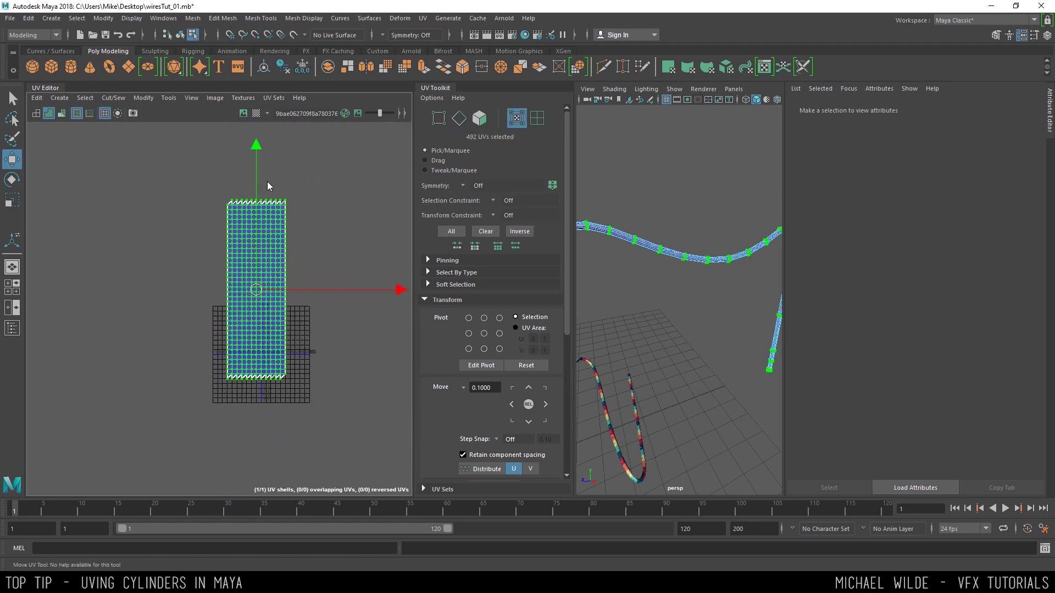
{"action": "right_click", "coordinate": [267, 182], "text": "shift"}
{"action": "left_click", "coordinate": [307, 184]}
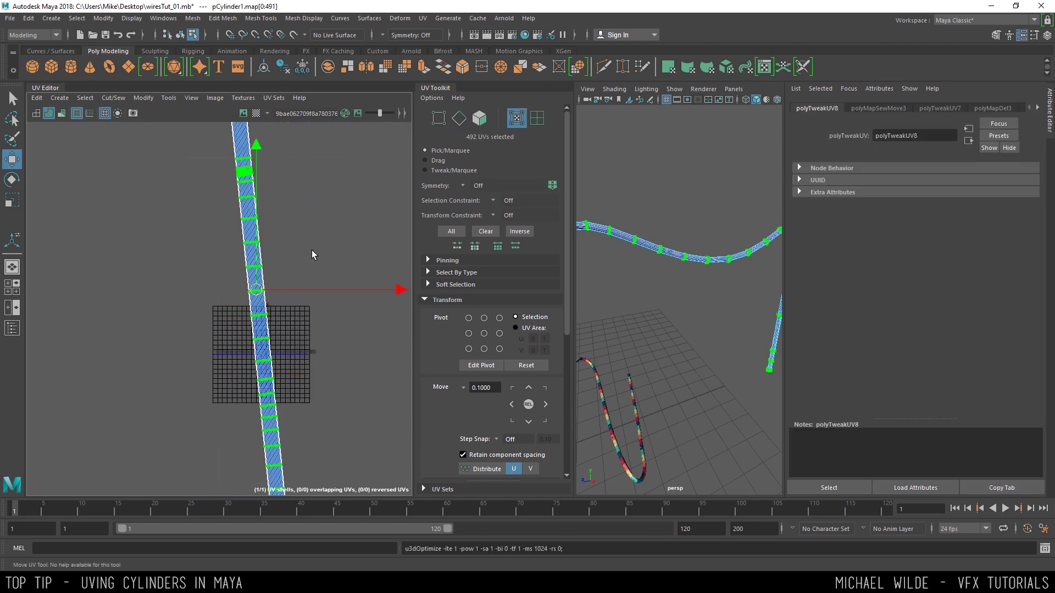
{"action": "right_click_drag", "start_coordinate": [315, 204], "coordinate": [249, 212], "text": "shift"}
{"action": "right_click_drag", "start_coordinate": [177, 211], "coordinate": [187, 192], "text": "shift"}
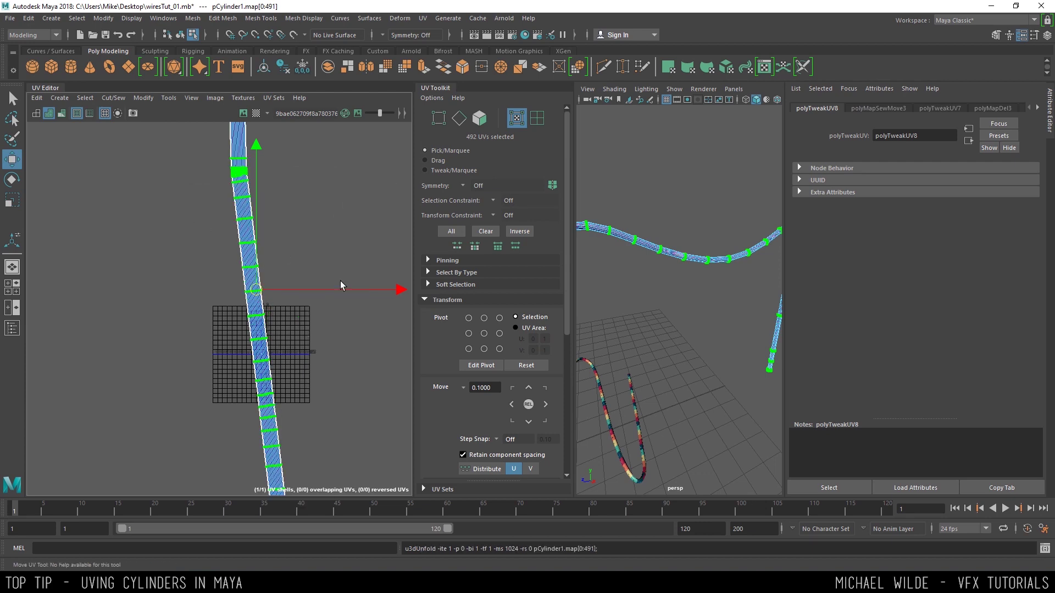
Scale the long UV strip down uniformly and move it towards the UV origin.
{"action": "right_click_drag", "start_coordinate": [343, 283], "coordinate": [337, 227], "text": "alt"}
{"action": "middle_click_drag", "start_coordinate": [357, 235], "coordinate": [333, 250], "text": "alt"}
{"action": "right_click_drag", "start_coordinate": [333, 250], "coordinate": [286, 224], "text": "alt"}
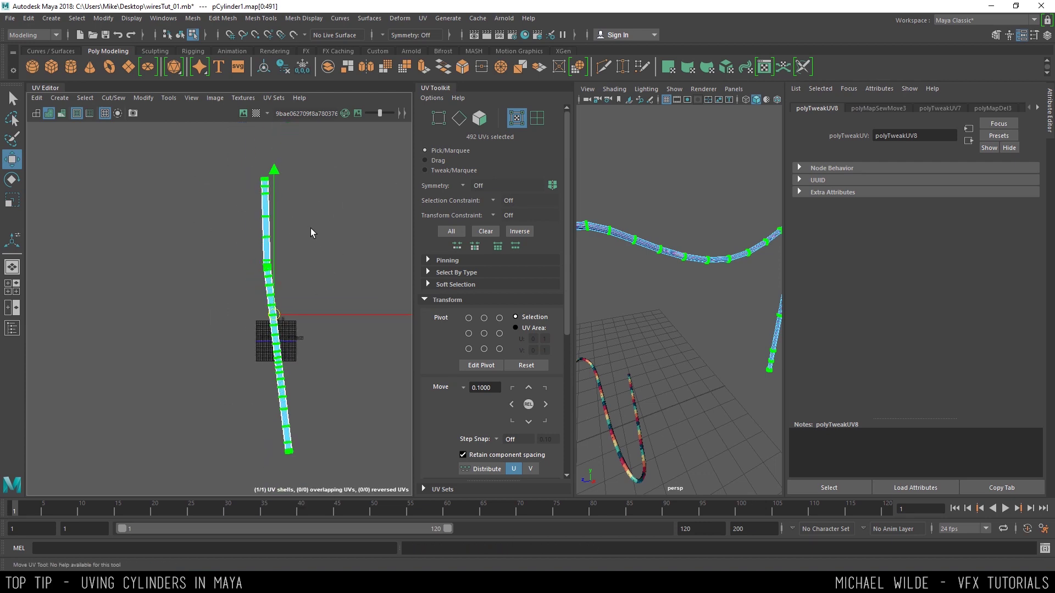
{"action": "key", "text": "r"}
{"action": "left_click_drag", "start_coordinate": [274, 313], "coordinate": [157, 335]}
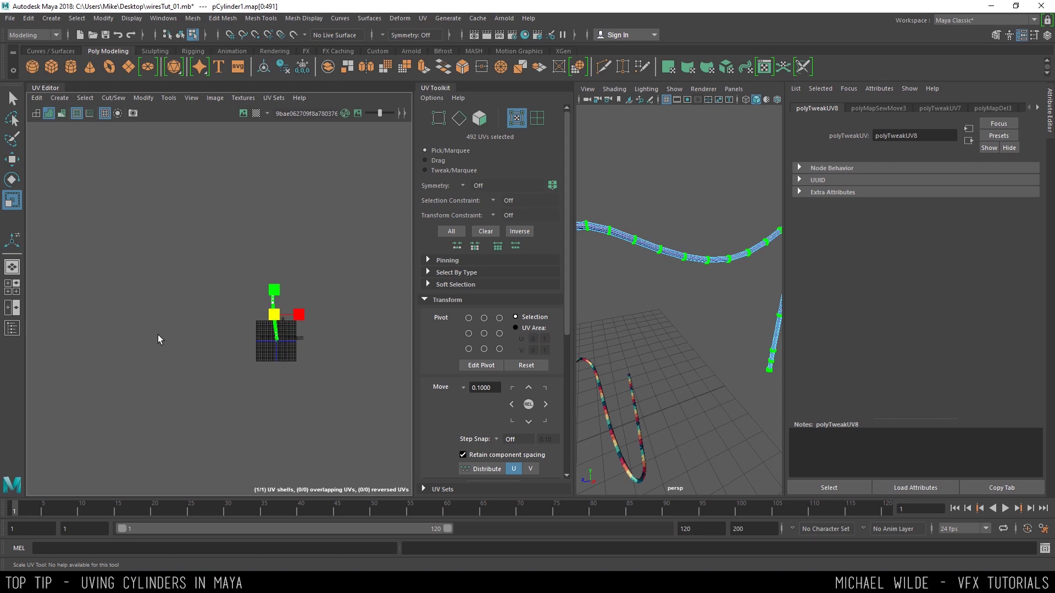
{"action": "key", "text": "f"}
{"action": "key", "text": "w"}
{"action": "left_click_drag", "start_coordinate": [219, 308], "coordinate": [250, 410]}
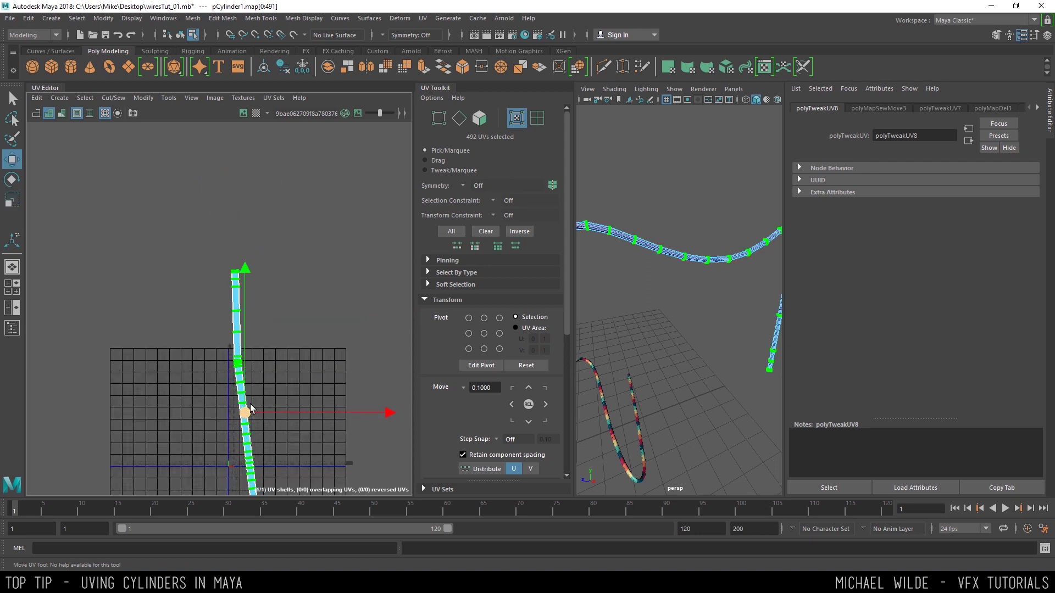
Move the strip closer to the origin, scale it down further and position it inside the 0 to 1 square.
{"action": "middle_click_drag", "start_coordinate": [250, 410], "coordinate": [268, 297], "text": "alt"}
{"action": "right_click_drag", "start_coordinate": [255, 301], "coordinate": [265, 263], "text": "alt"}
{"action": "middle_click_drag", "start_coordinate": [272, 225], "coordinate": [274, 319]}
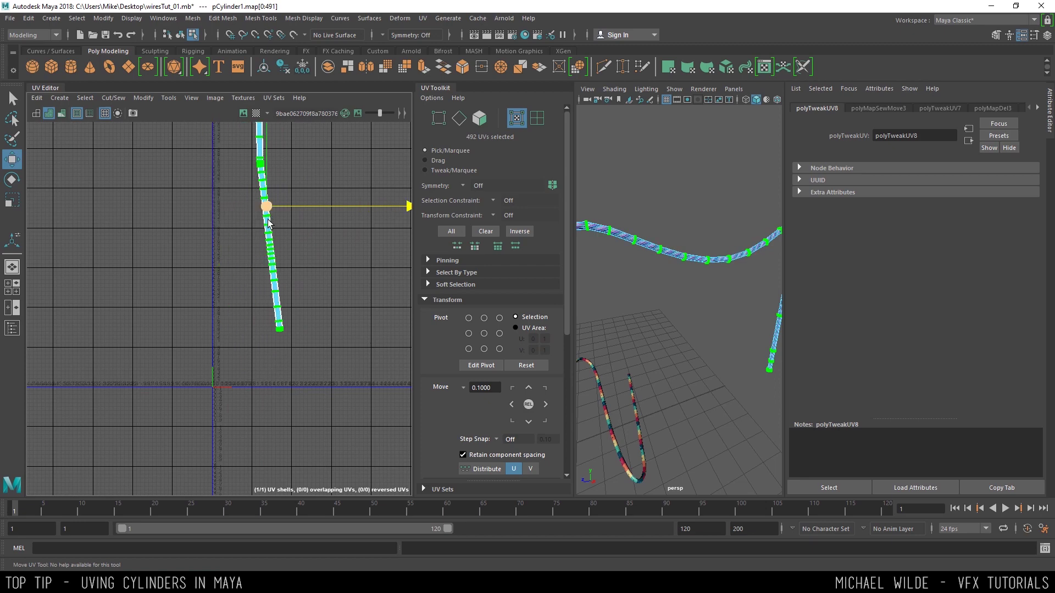
{"action": "left_click_drag", "start_coordinate": [268, 210], "coordinate": [236, 373]}
{"action": "key", "text": "r"}
{"action": "left_click_drag", "start_coordinate": [233, 370], "coordinate": [121, 368]}
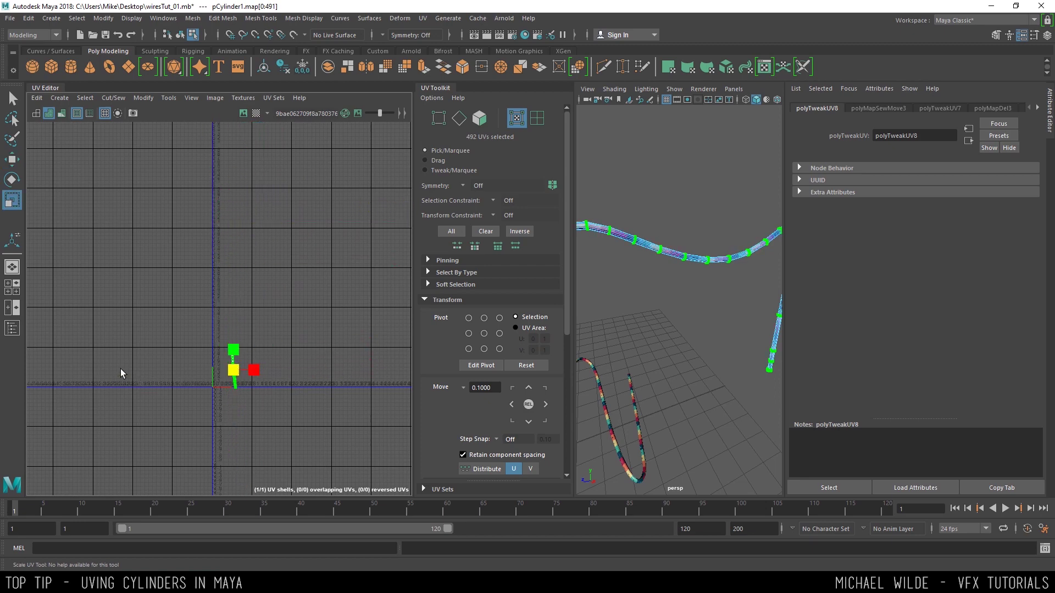
{"action": "middle_click_drag", "start_coordinate": [226, 329], "coordinate": [255, 272], "text": "alt"}
{"action": "scroll", "coordinate": [256, 272], "scroll_direction": "up", "scroll_amount": 5}
{"action": "key", "text": "w"}
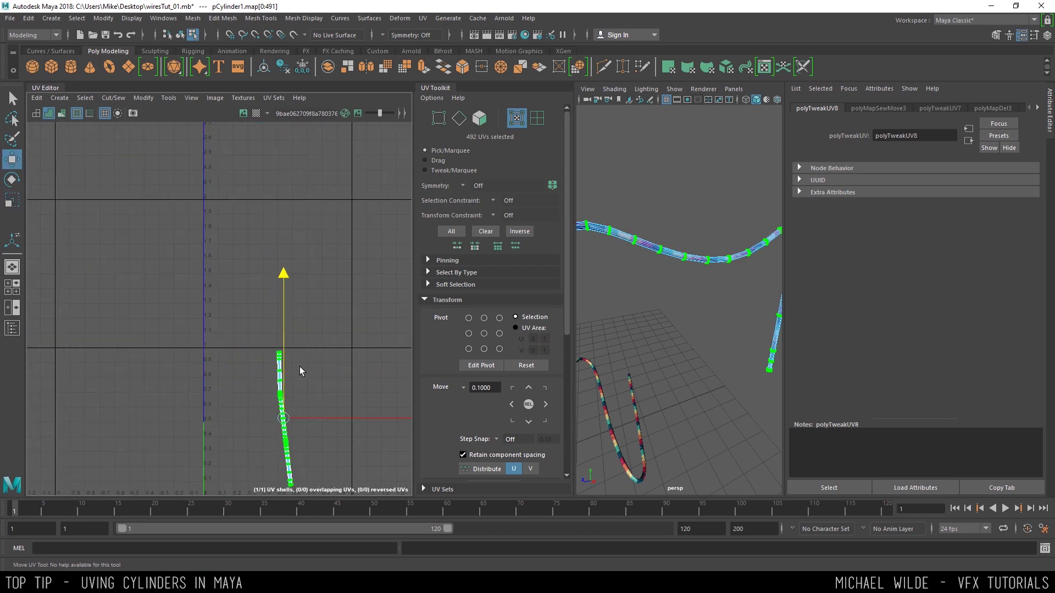
{"action": "middle_click_drag", "start_coordinate": [300, 371], "coordinate": [278, 324], "text": "alt"}
Return to object mode, deselect the wire and examine the checker texture along its length.
{"action": "left_click_drag", "start_coordinate": [687, 224], "coordinate": [634, 245], "text": "alt"}
{"action": "right_click_drag", "start_coordinate": [633, 244], "coordinate": [702, 188]}
{"action": "left_click_drag", "start_coordinate": [702, 188], "coordinate": [630, 220], "text": "alt"}
{"action": "left_click", "coordinate": [688, 187]}
{"action": "mouse_move", "coordinate": [671, 182]}
{"action": "left_mouse_down", "text": "alt"}
{"action": "mouse_move", "coordinate": [680, 219]}
{"action": "mouse_move", "coordinate": [681, 196]}
{"action": "left_mouse_up", "text": "alt"}
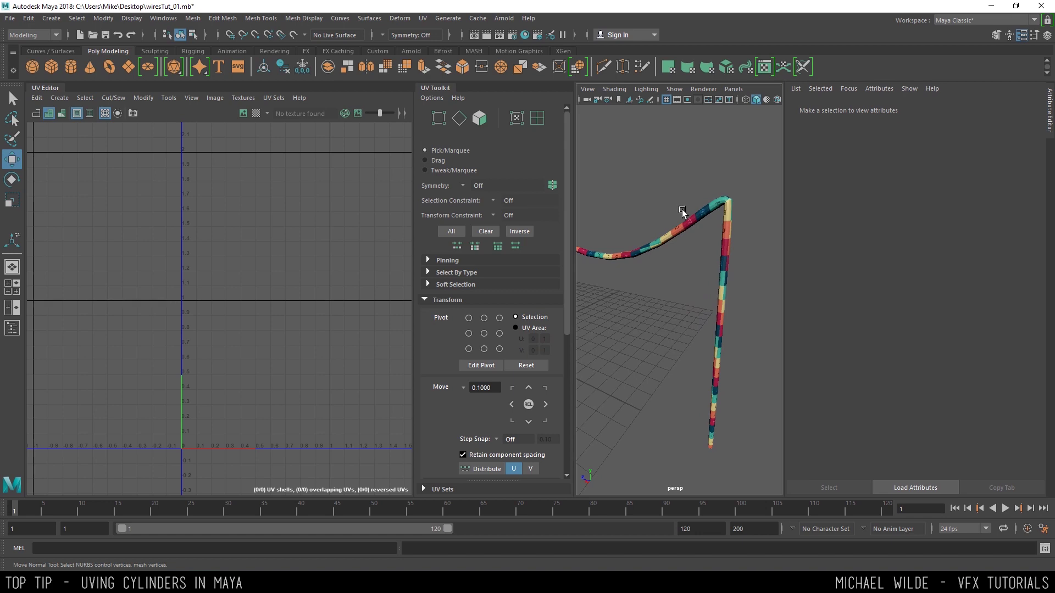
{"action": "right_click_drag", "start_coordinate": [682, 209], "coordinate": [722, 259], "text": "alt"}
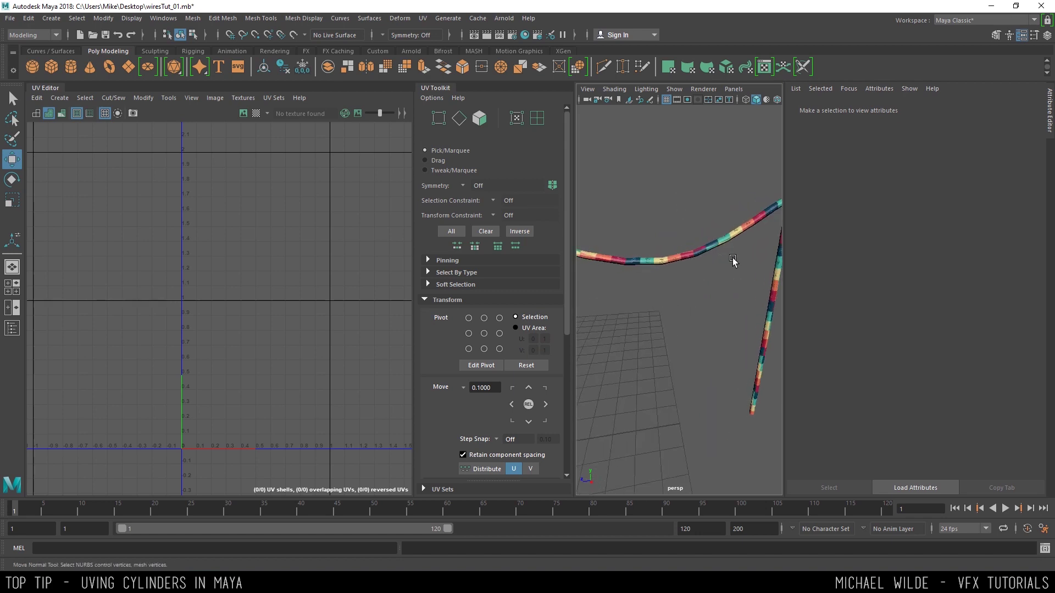